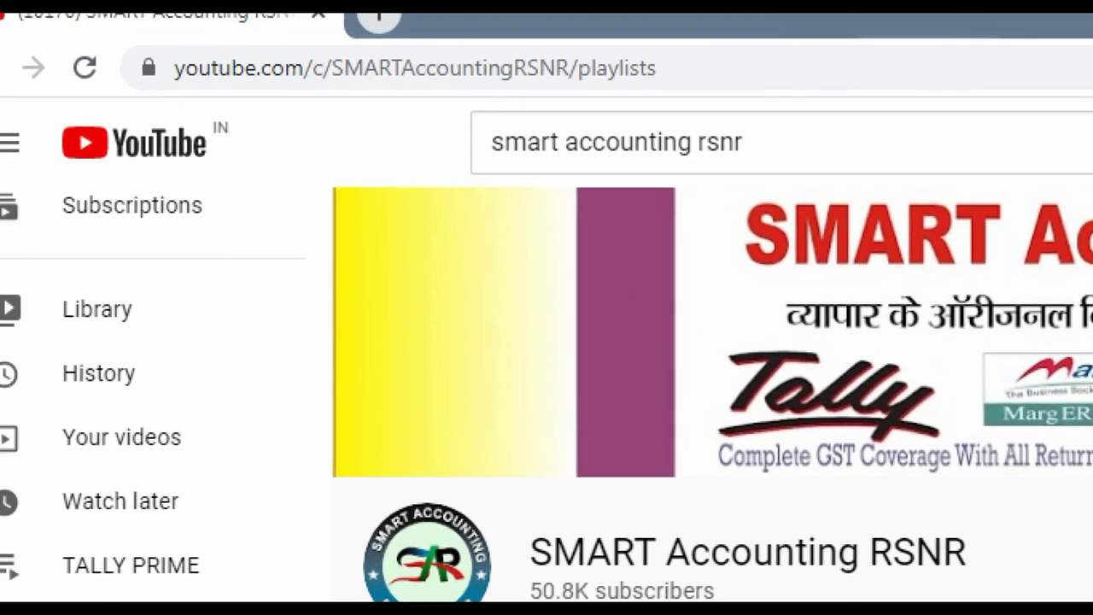
Look through the created playlists on the SMART Accounting RSNR channel page
mouse_move(155, 43)
mouse_down()
mouse_move(475, 106)
mouse_move(728, 119)
mouse_up()
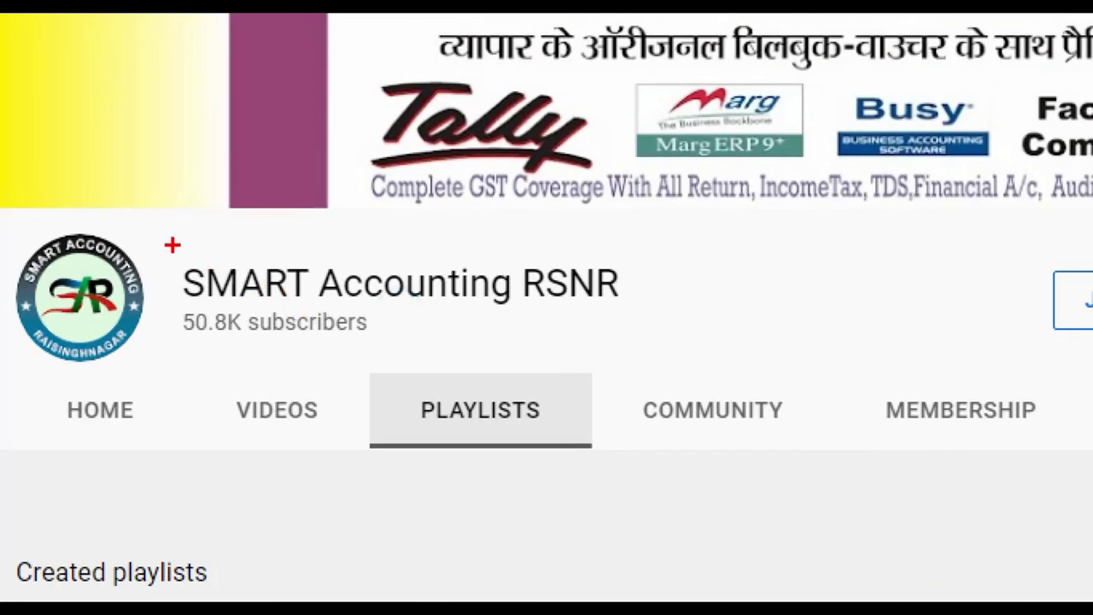
mouse_move(273, 274)
mouse_down()
mouse_move(343, 304)
mouse_move(652, 315)
mouse_up()
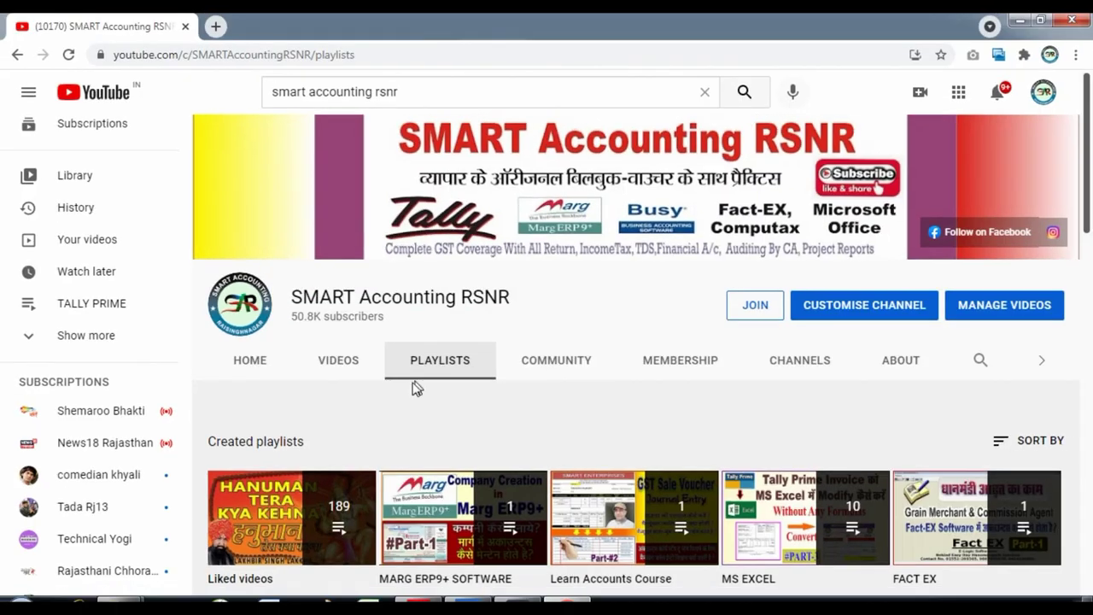
scroll(681, 396, down, 4)
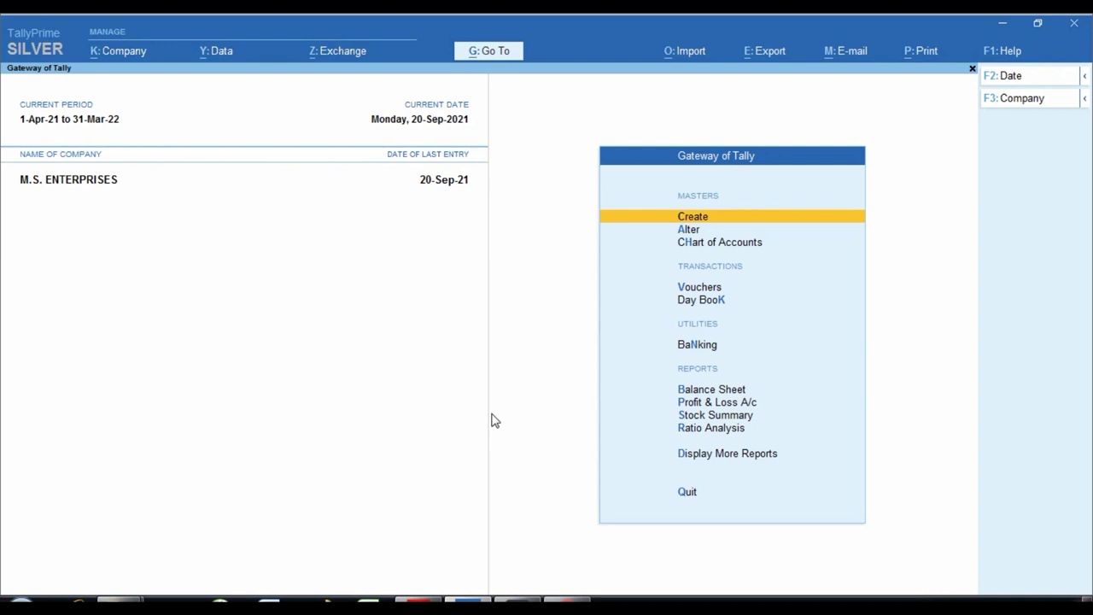
Open accounting voucher entry from the Gateway of Tally in TallyPrime and change the voucher type to Journal
key(Down)
key(Down)
key(Down)
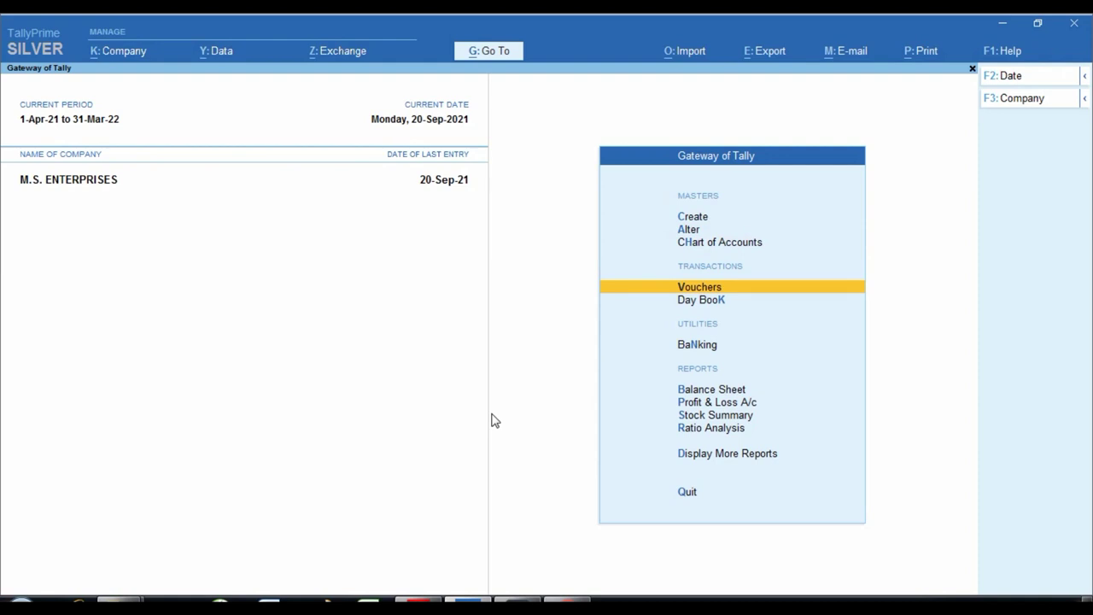
key(Return)
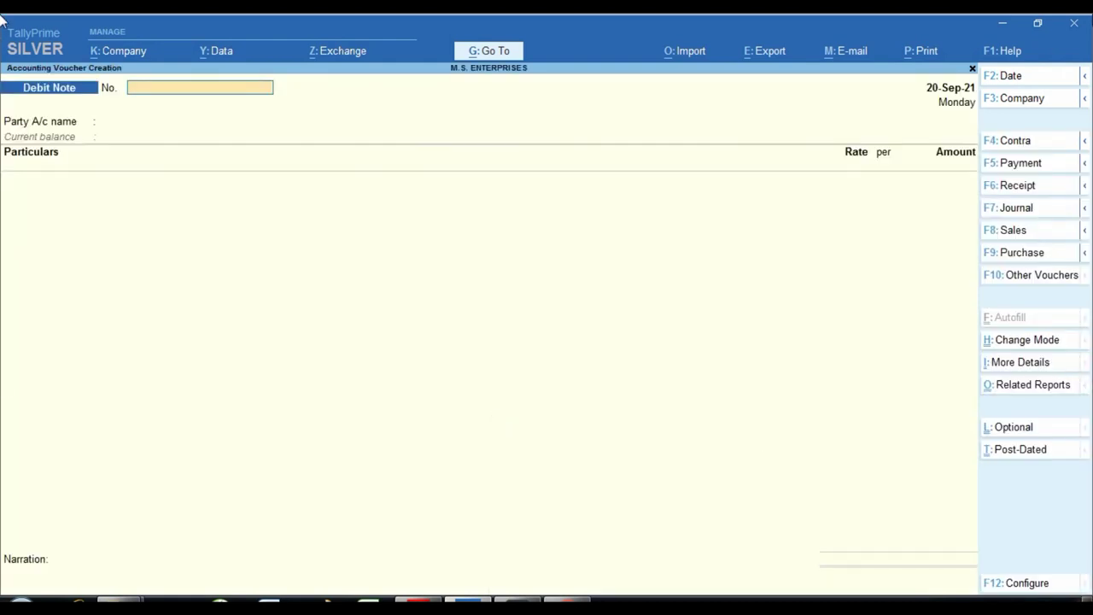
key(ctrl)
click(1034, 185)
click(1030, 213)
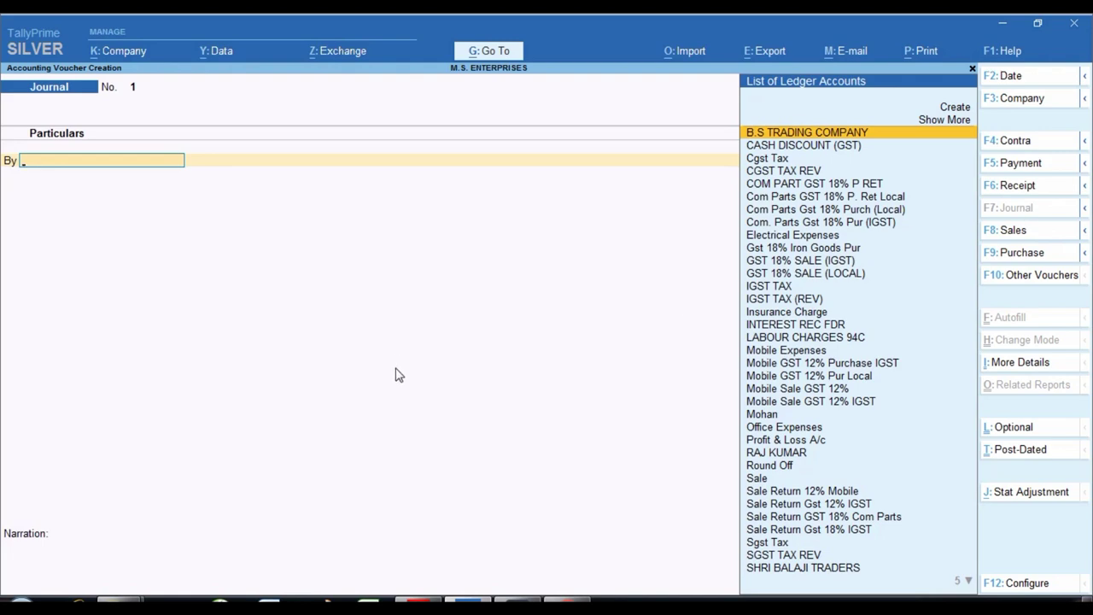
Check the buyer details and goods lines of the first tax invoice in Adobe Reader, and return to TallyPrime
click(467, 530)
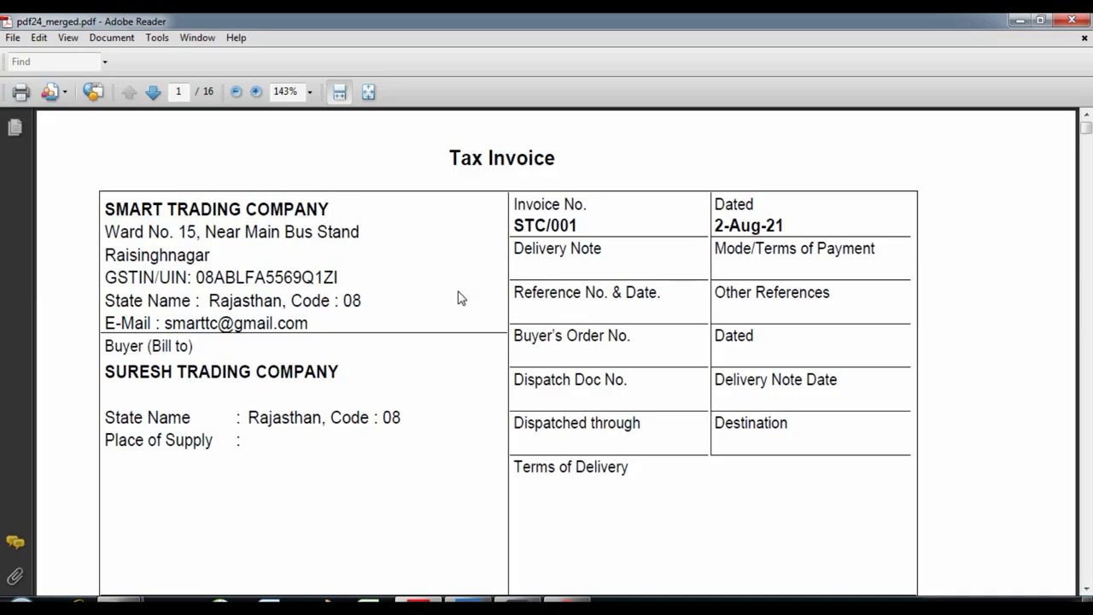
scroll(456, 298, down, 5)
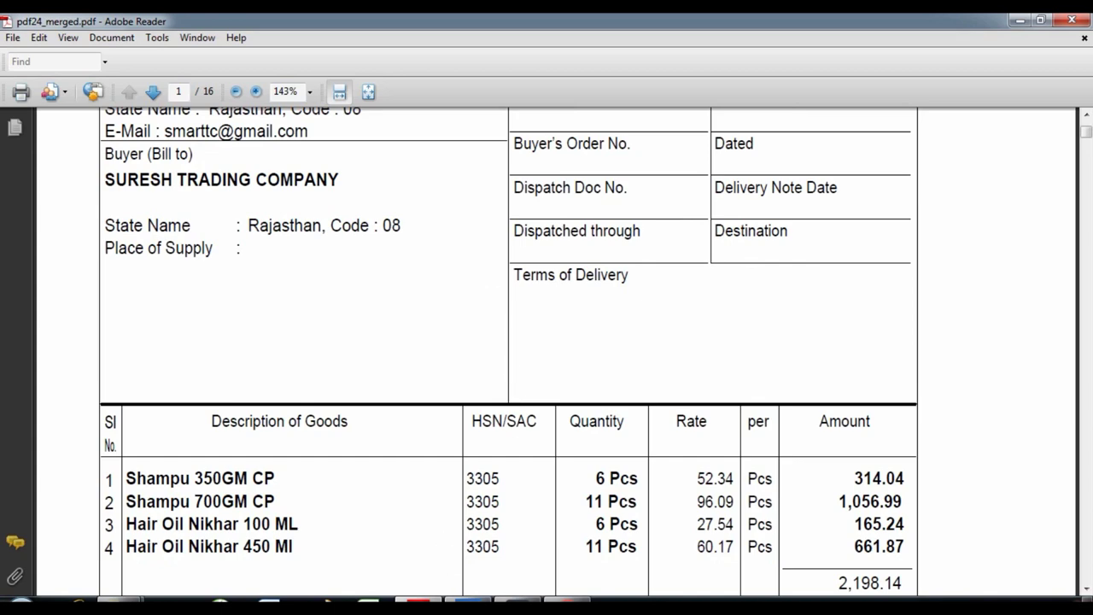
click(468, 600)
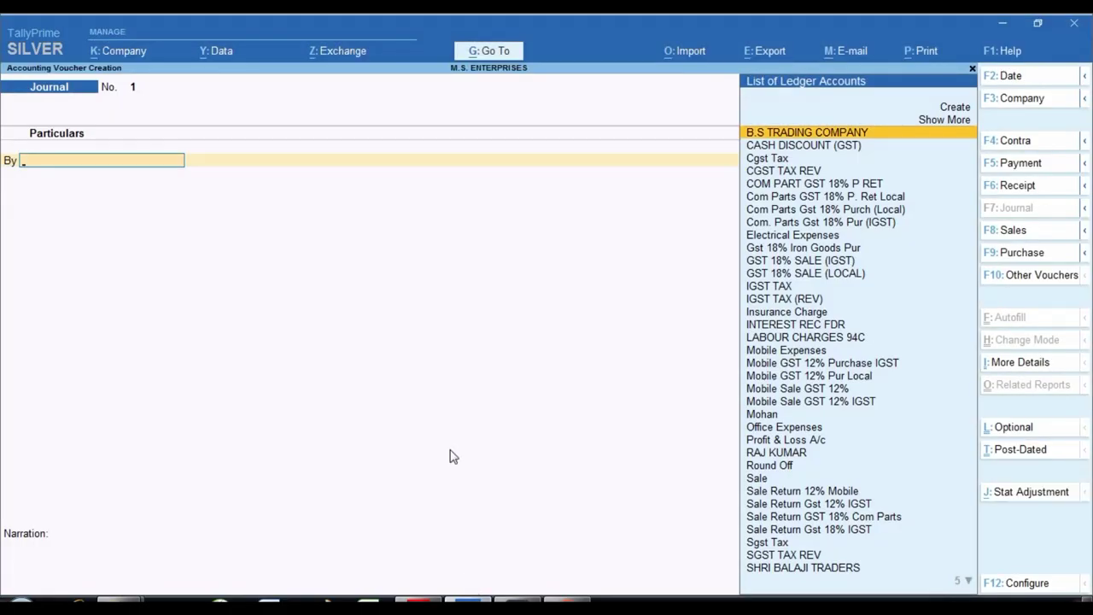
Quit the blank Journal voucher, reopen voucher entry from the Gateway of Tally and change the voucher type to Sales
key(Escape)
key(y)
key(Up)
key(Up)
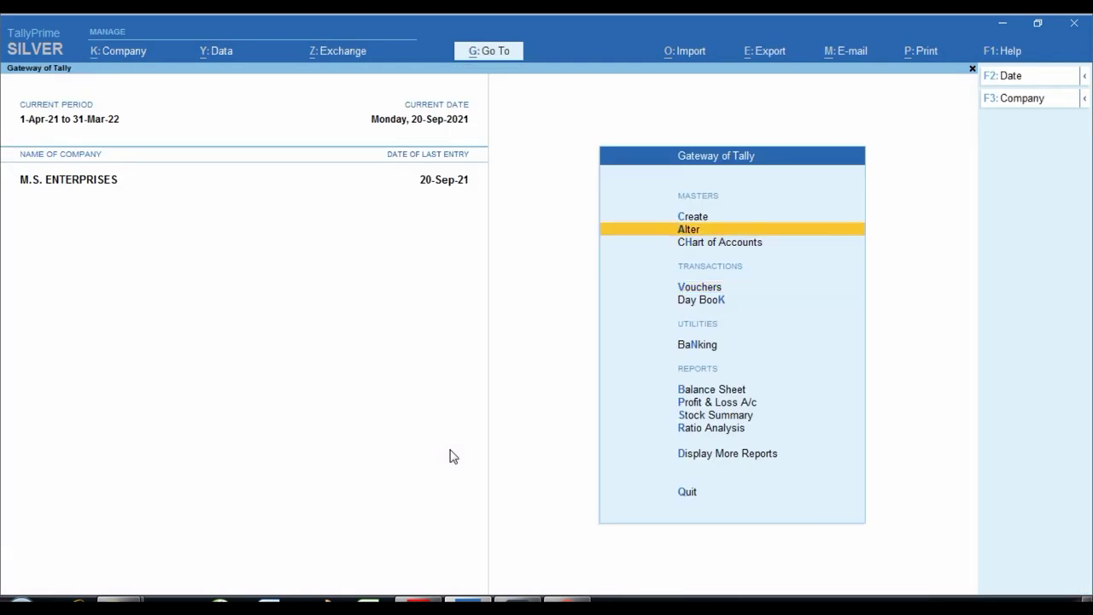
key(Down)
key(Down)
key(Down)
key(Up)
key(Return)
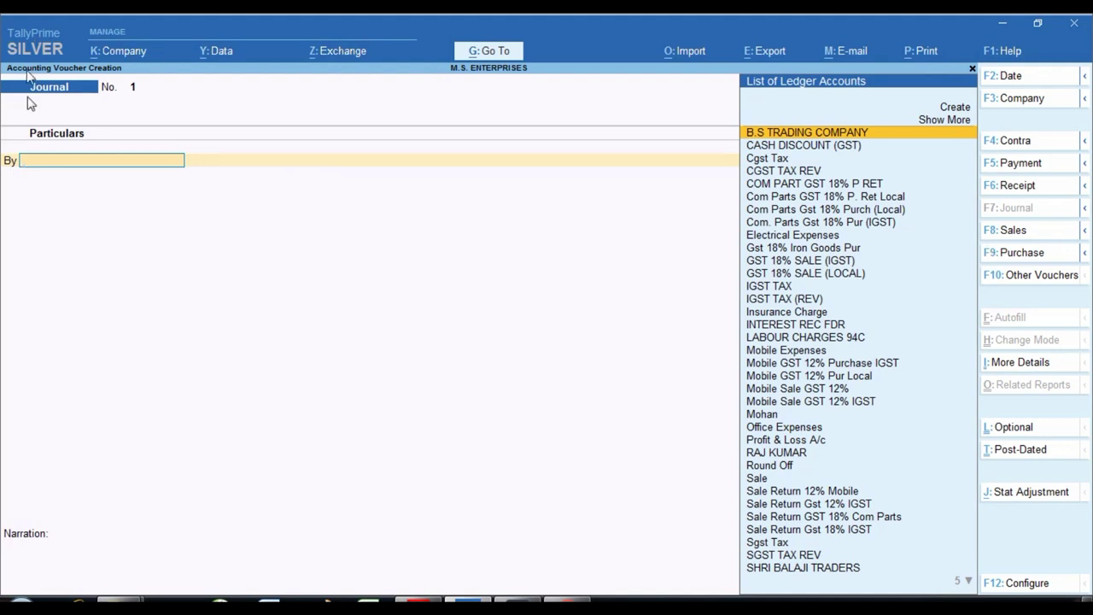
key(ctrl)
click(1037, 230)
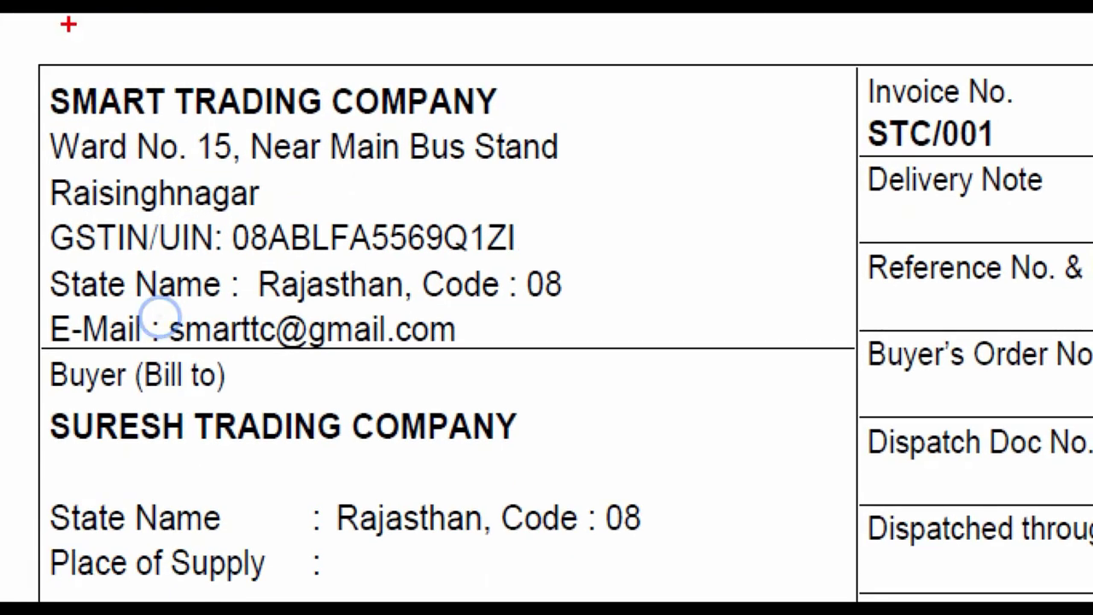
Examine the first tax invoice in Adobe Reader: seller and buyer details, goods, tax breakdown and invoice number
mouse_move(13, 49)
mouse_down()
mouse_move(139, 293)
mouse_move(512, 357)
mouse_move(688, 359)
mouse_up()
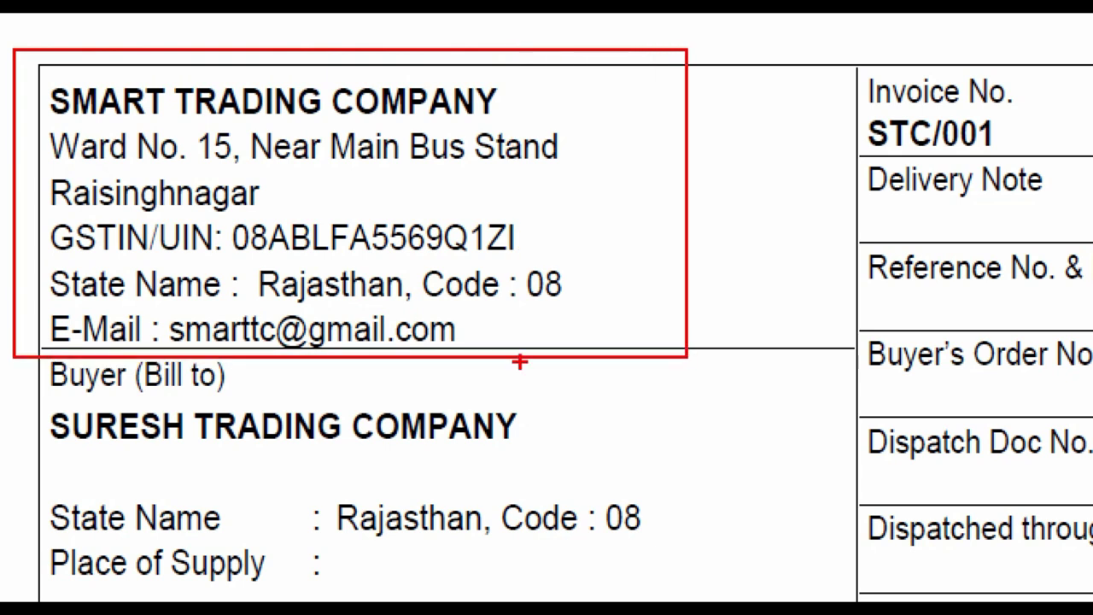
mouse_move(39, 359)
mouse_down()
mouse_move(56, 434)
mouse_move(586, 476)
mouse_move(624, 469)
mouse_up()
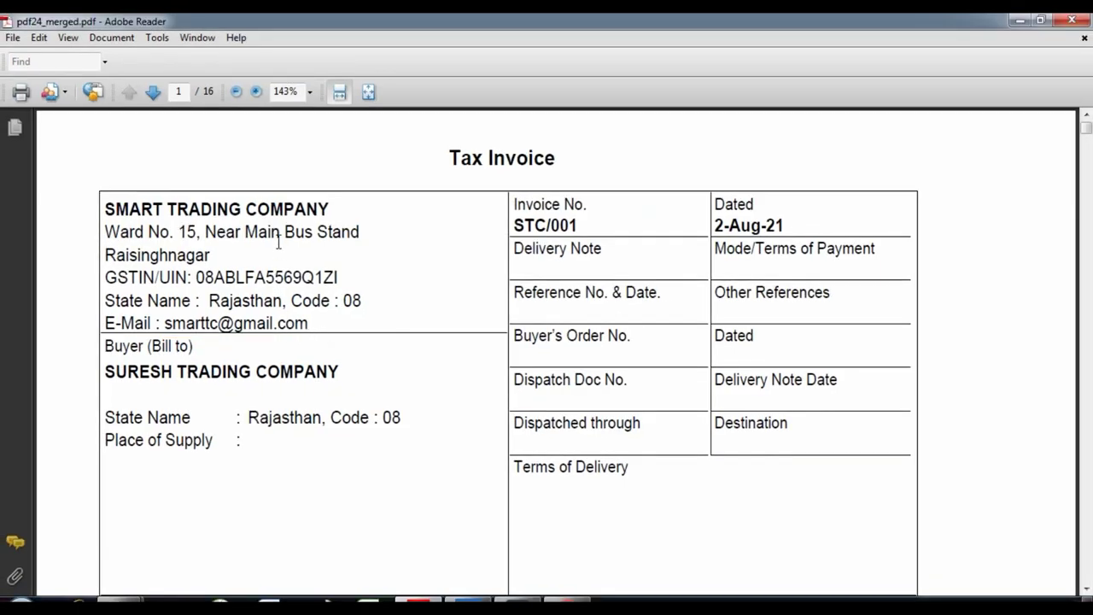
scroll(210, 342, down, 2)
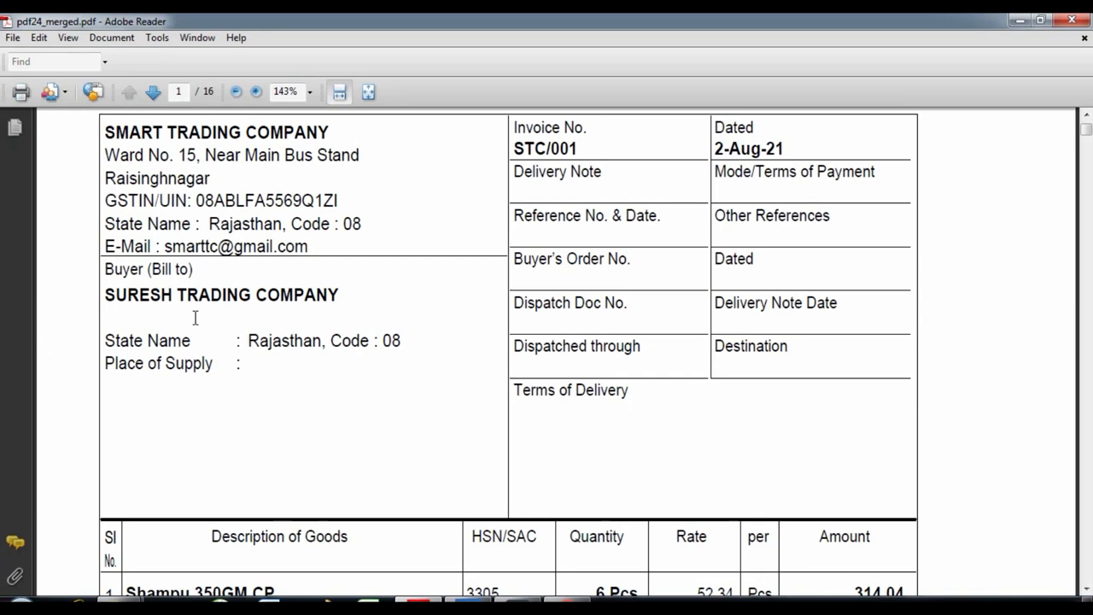
scroll(195, 318, up, 2)
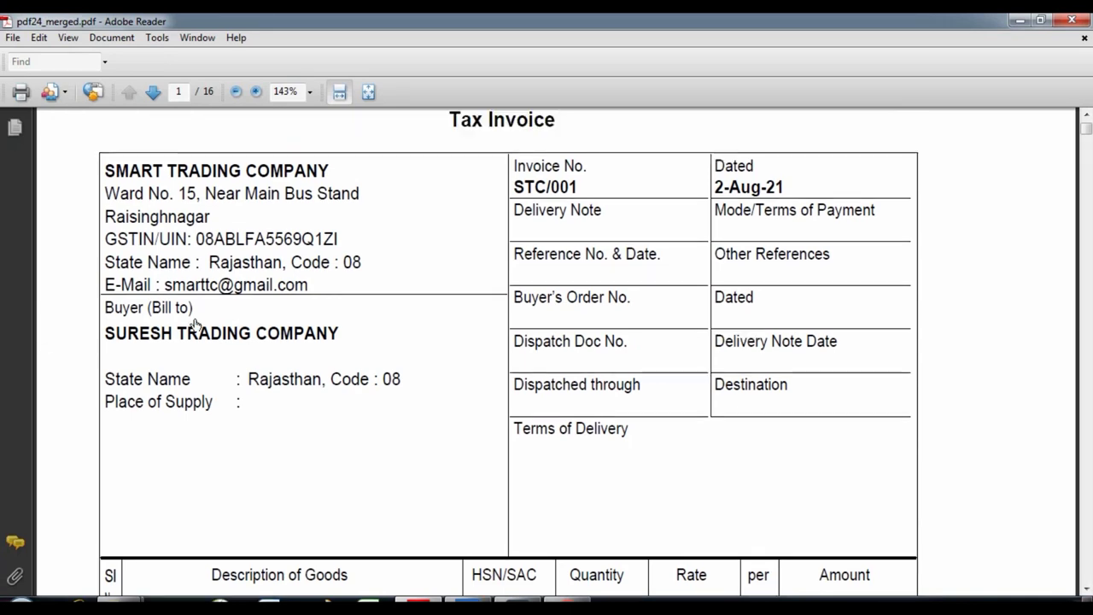
scroll(199, 333, down, 15)
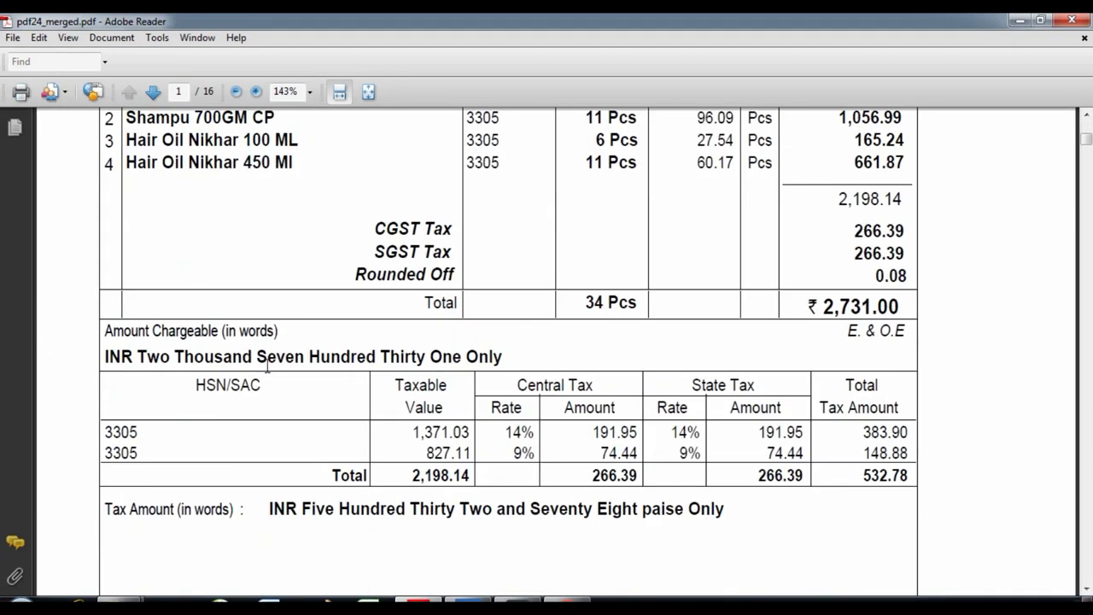
scroll(124, 404, down, 9)
scroll(125, 407, up, 20)
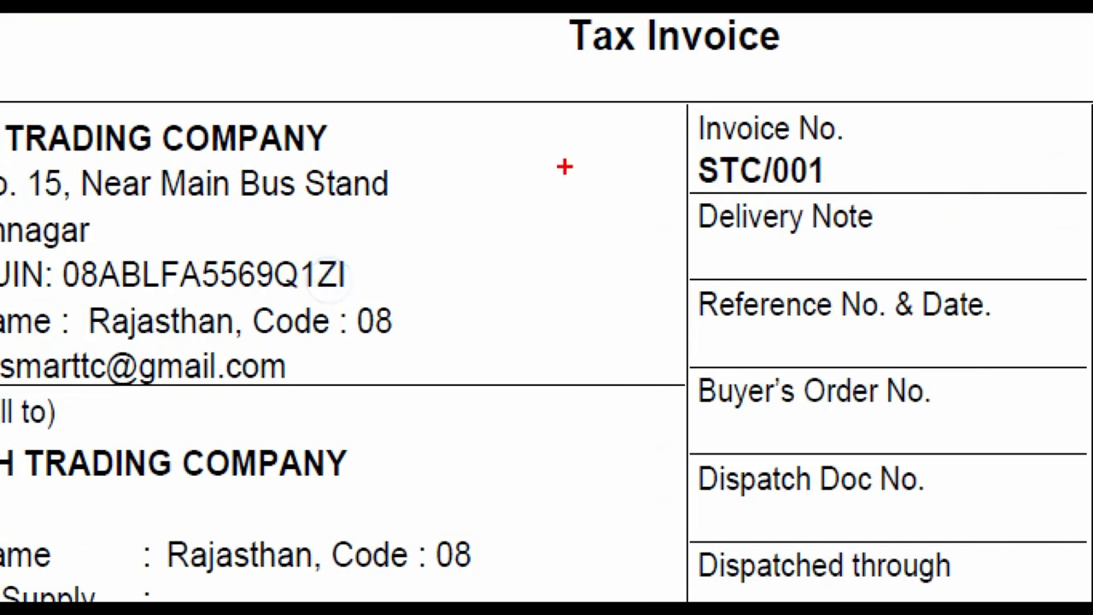
mouse_move(684, 94)
mouse_down()
mouse_move(705, 157)
mouse_move(876, 195)
mouse_up()
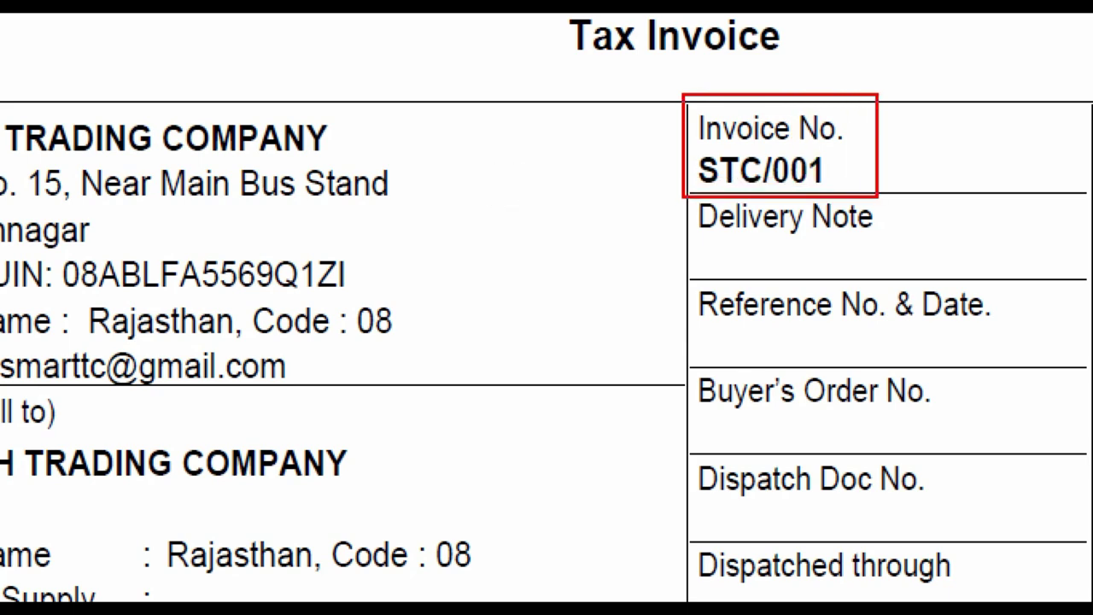
Read through the following sales invoices and the customer name on the ABC COMPUTERS GST tax invoice
scroll(534, 423, down, 15)
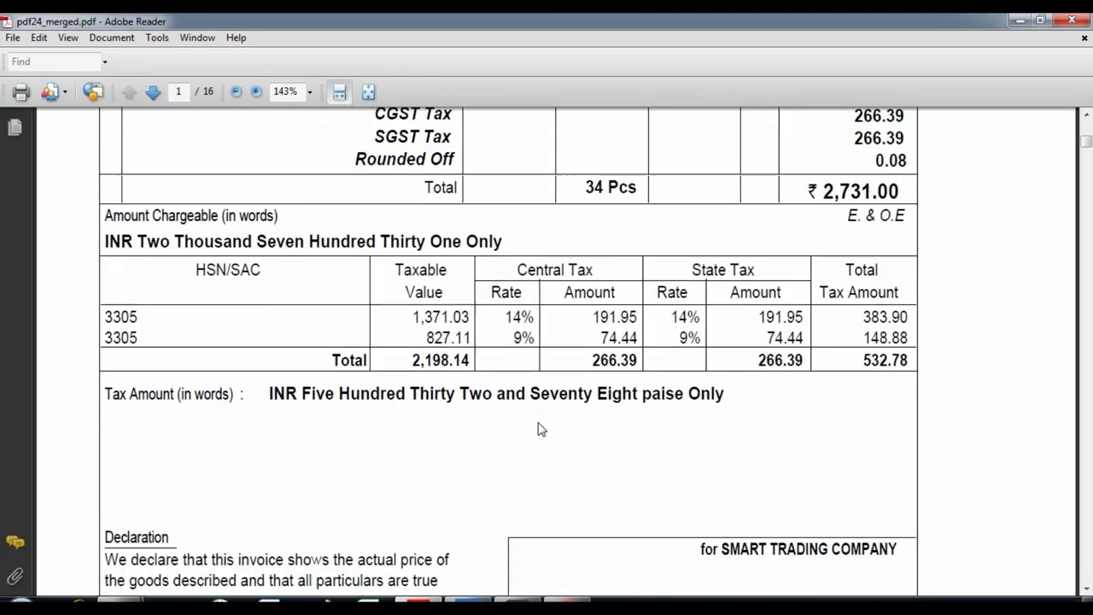
scroll(528, 416, down, 15)
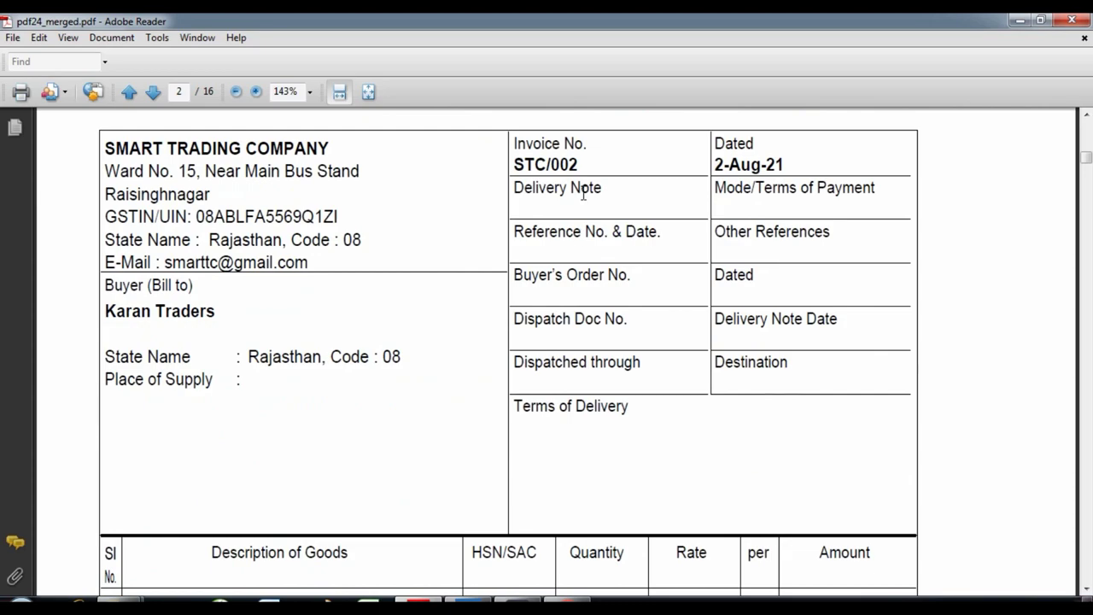
scroll(551, 338, down, 15)
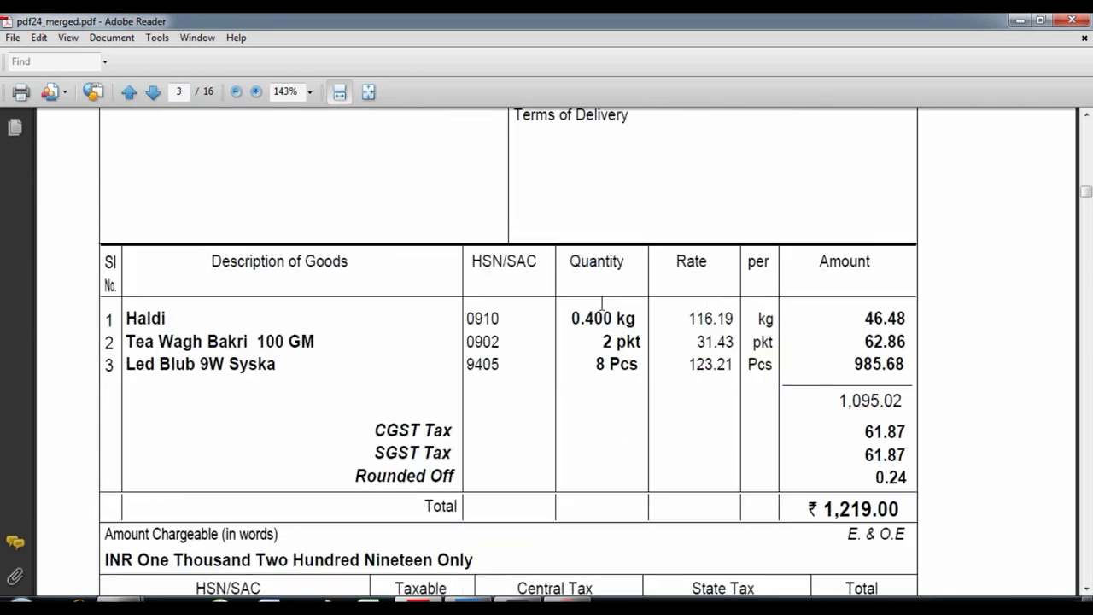
scroll(602, 313, down, 10)
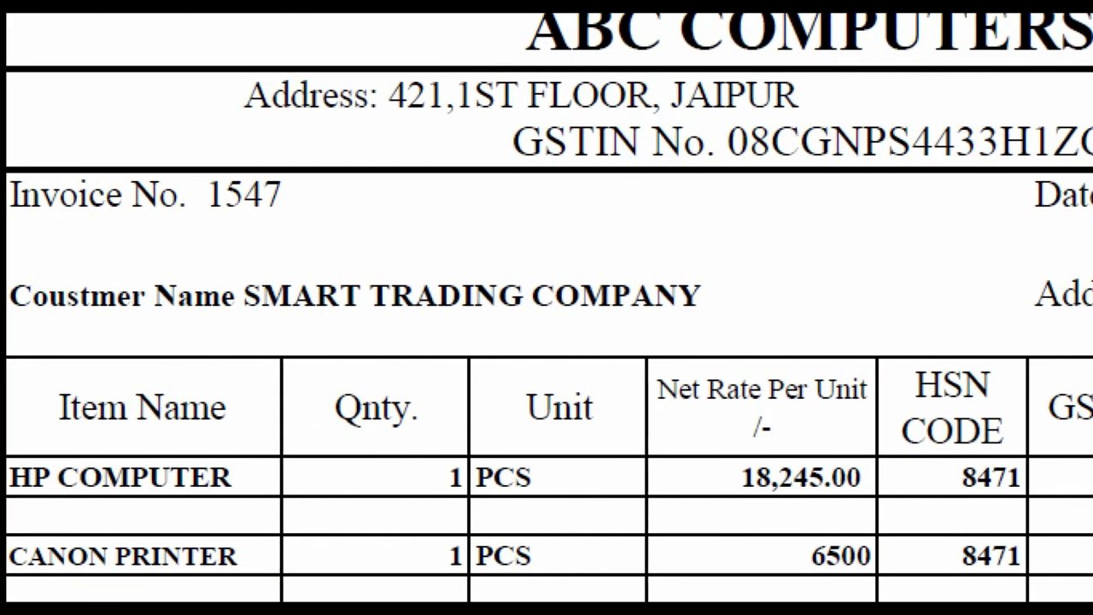
drag(243, 278, 591, 319)
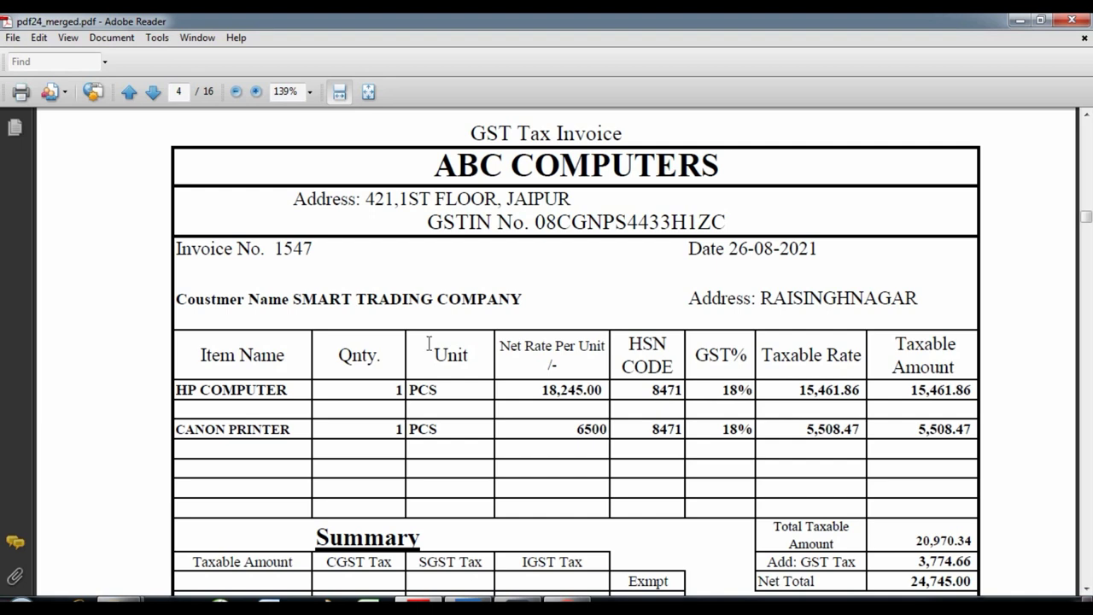
Examine the Bank of Baroda self cheque and the first debit note voucher for shop expenses
scroll(510, 347, down, 10)
scroll(619, 330, down, 10)
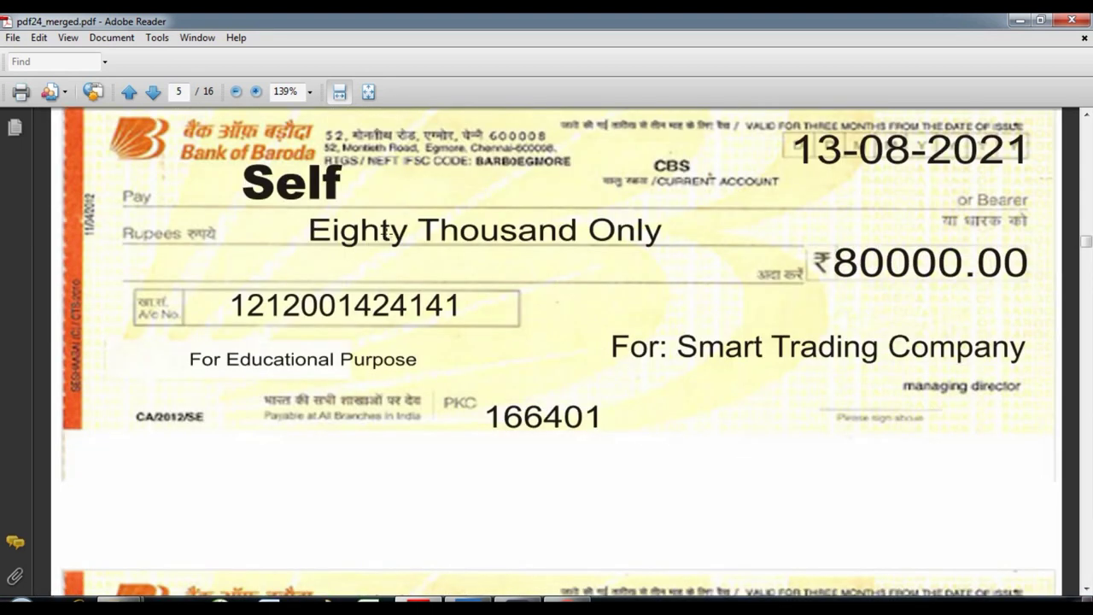
scroll(312, 257, up, 2)
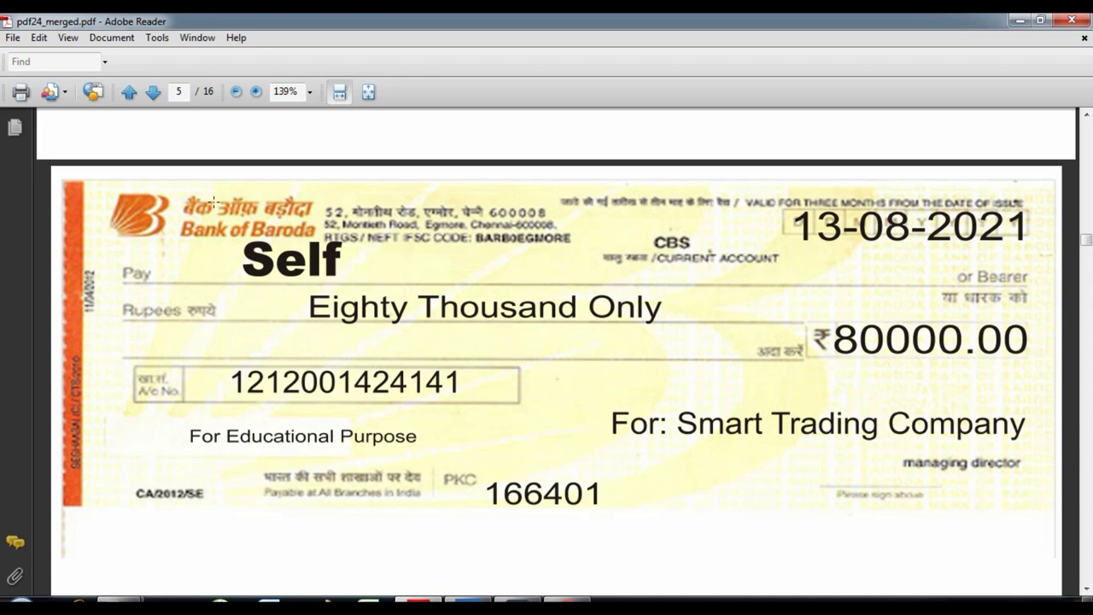
scroll(215, 248, down, 20)
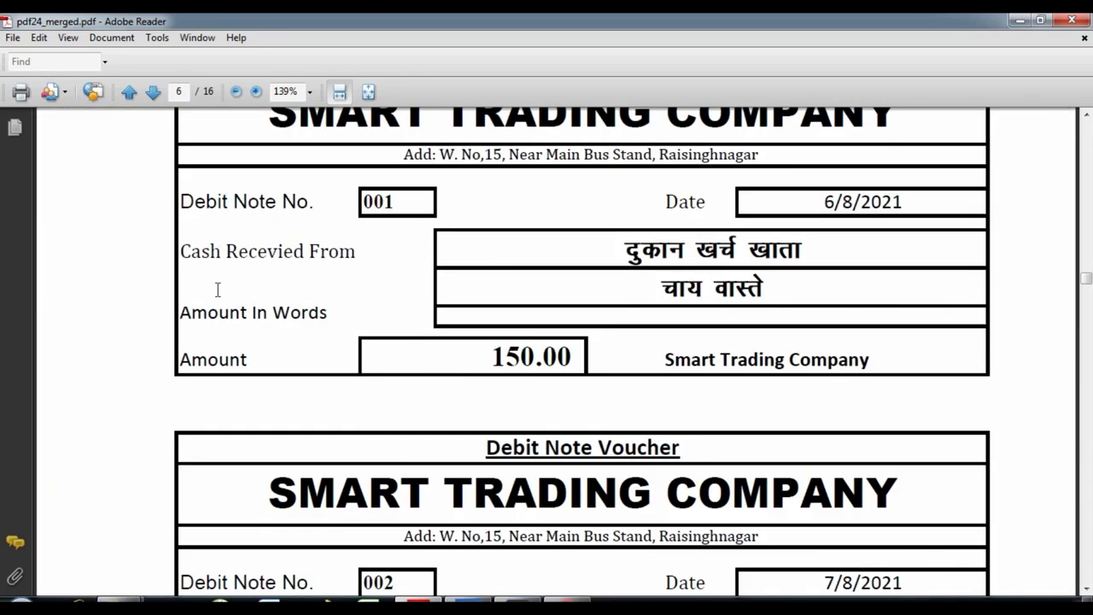
scroll(218, 291, up, 3)
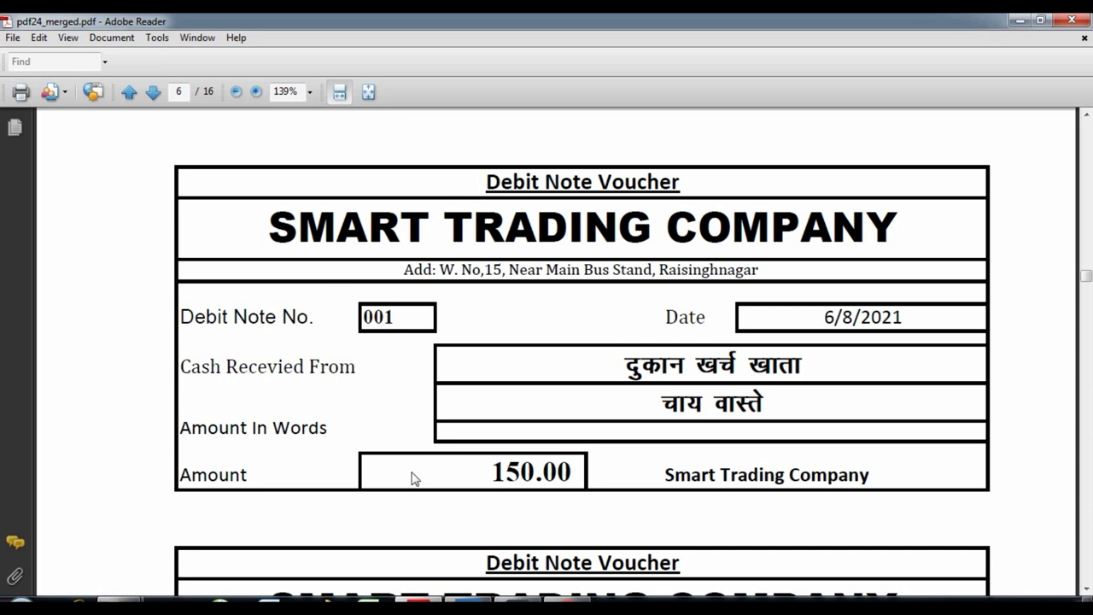
Return to TallyPrime, check the list of other voucher types without choosing one, and change the voucher type to Receipt
click(487, 600)
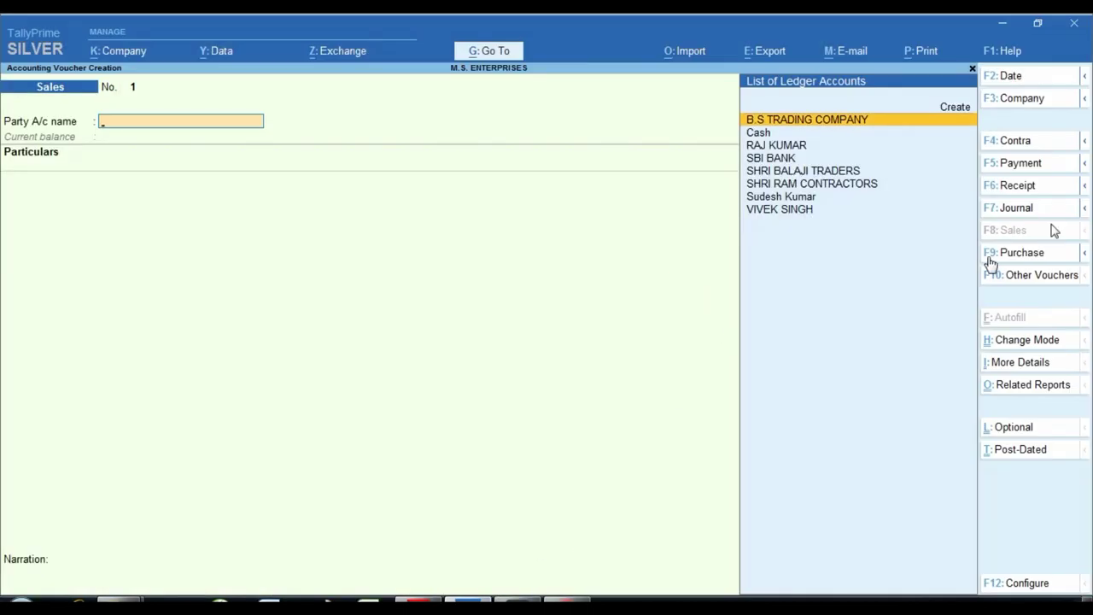
click(1025, 275)
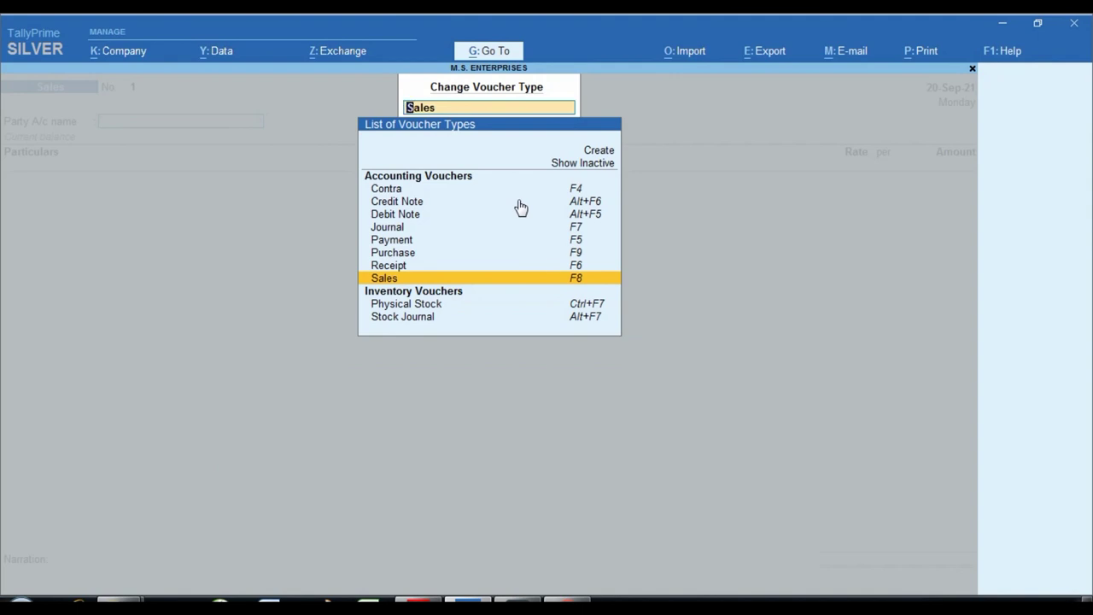
key(BackSpace)
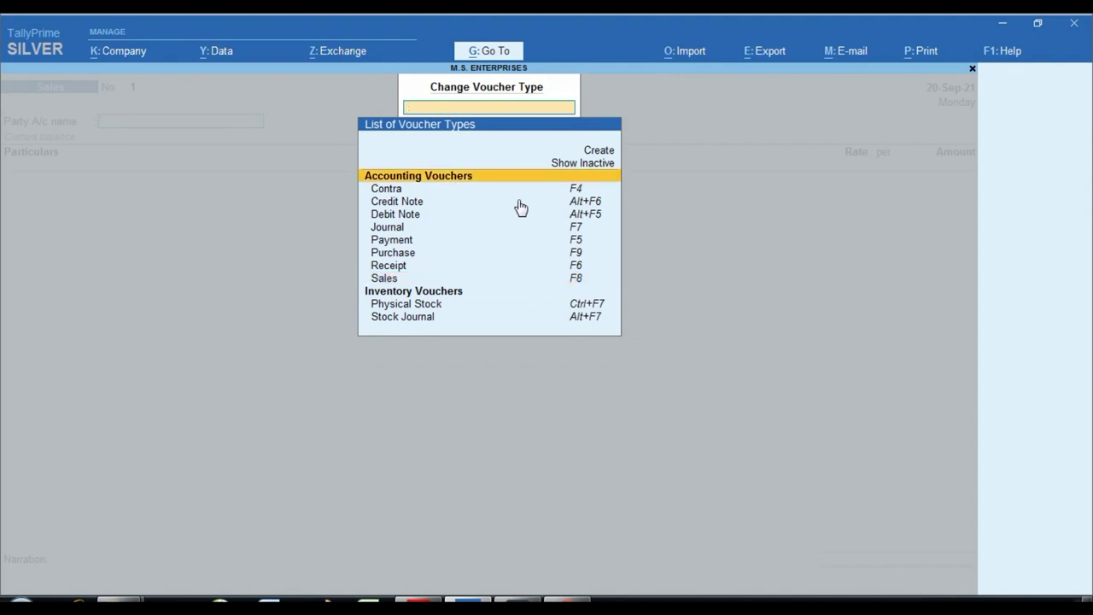
key(Escape)
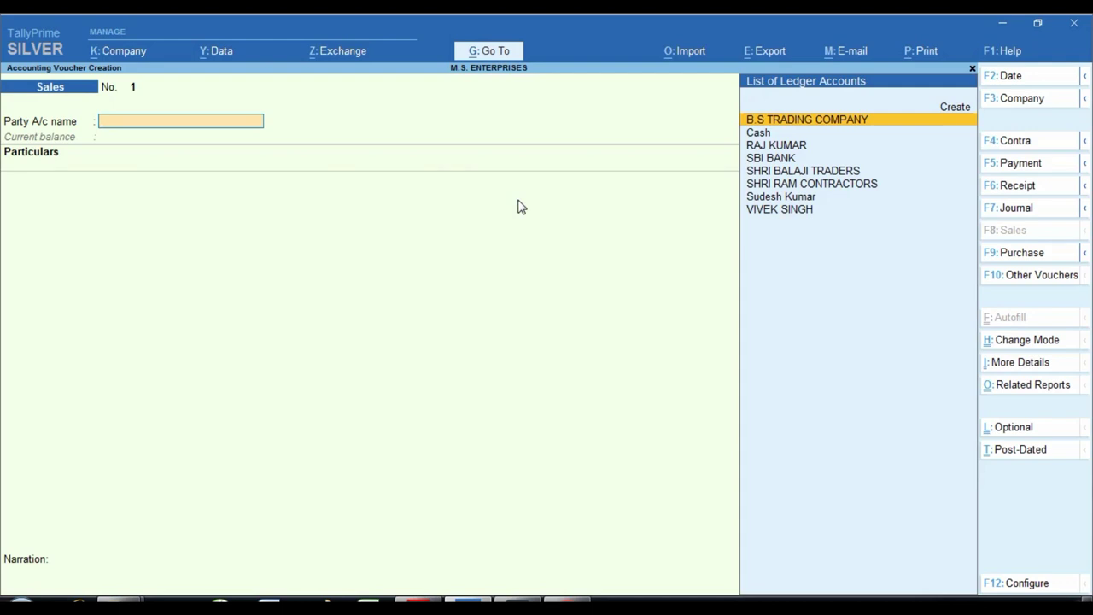
click(1026, 184)
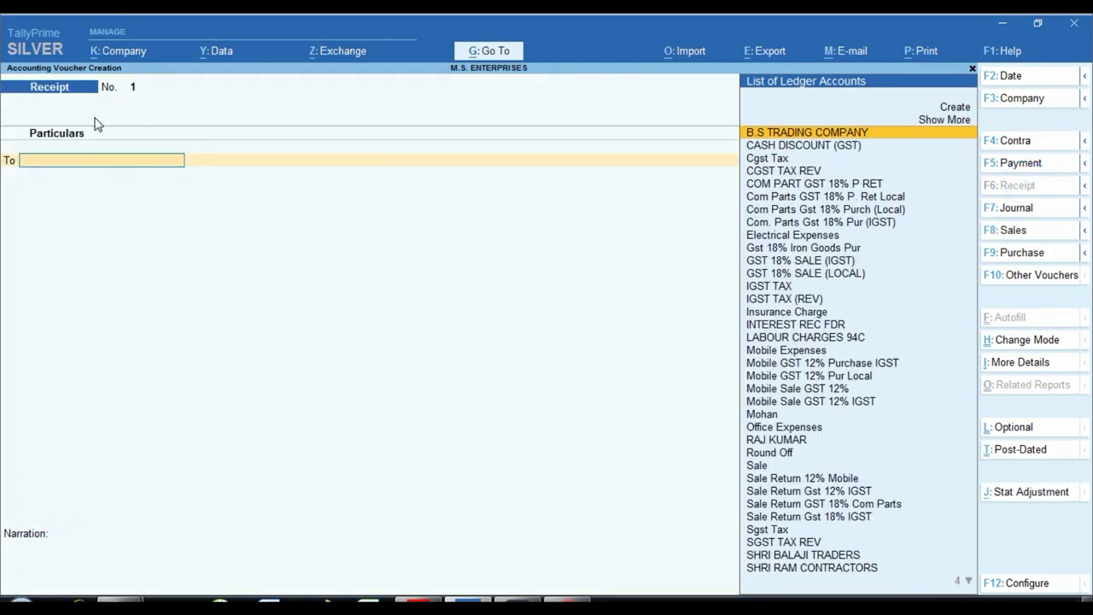
Switch to Adobe Reader and examine the Bharat Petroleum petrol memo and the newspaper agency memo on page 7
key(alt+Tab)
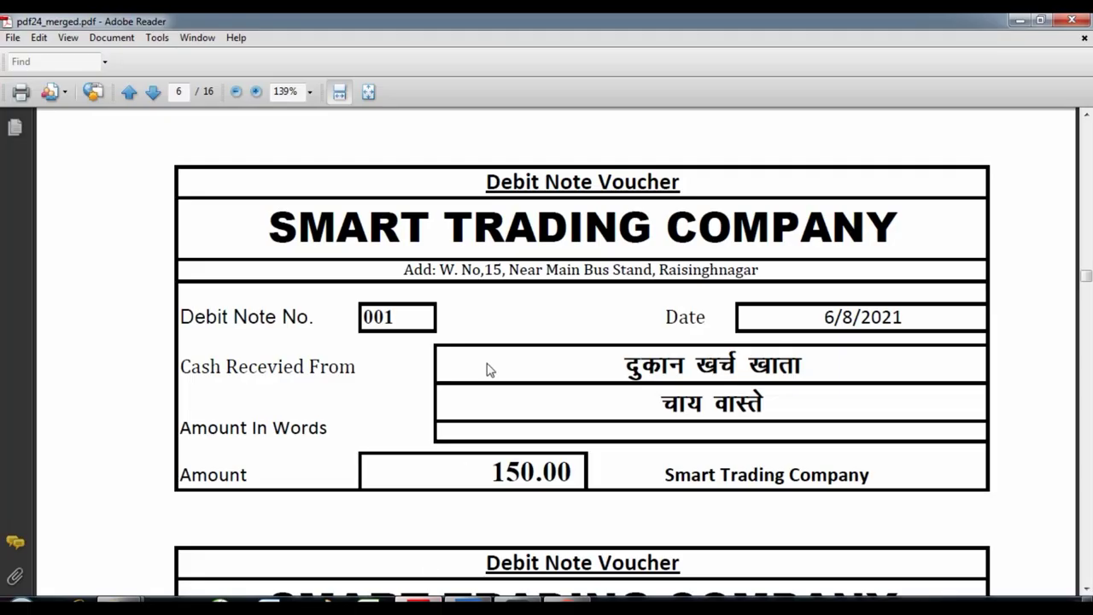
scroll(491, 359, down, 2)
scroll(494, 334, down, 15)
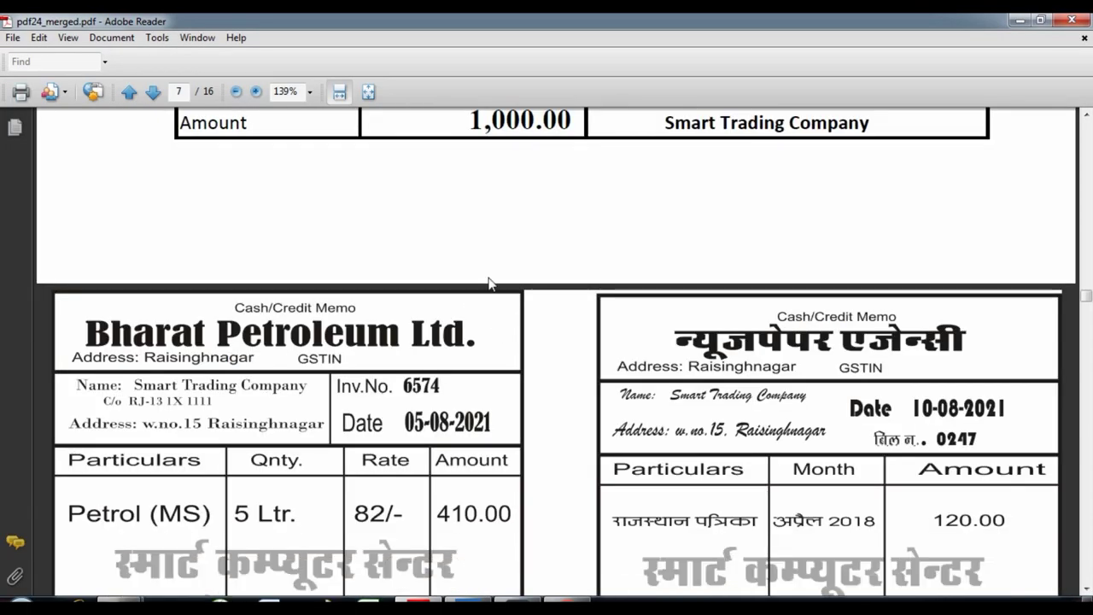
scroll(491, 285, down, 4)
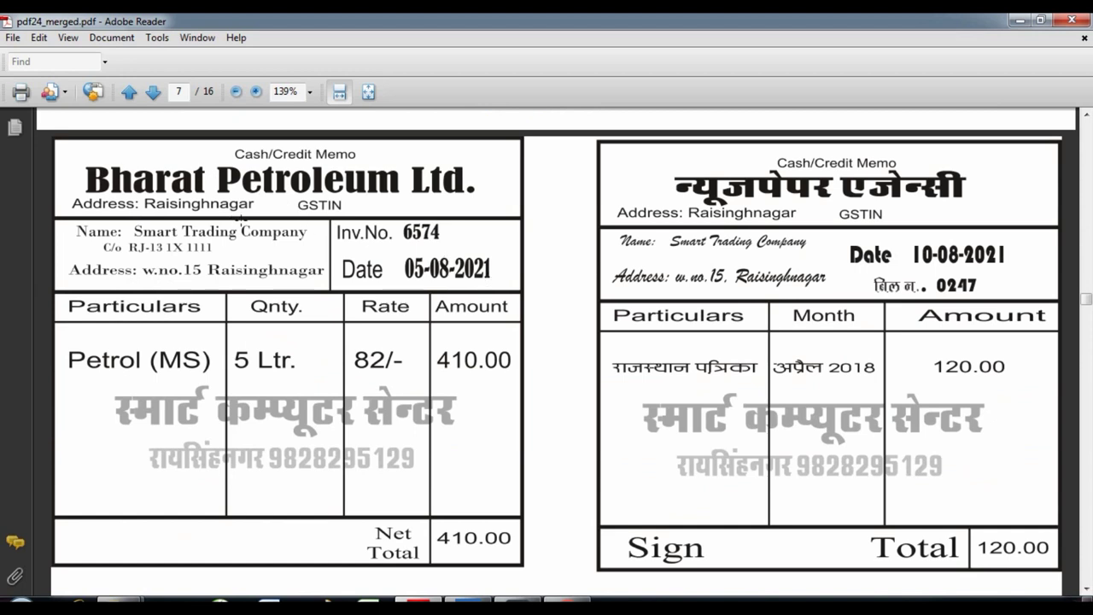
scroll(244, 224, up, 2)
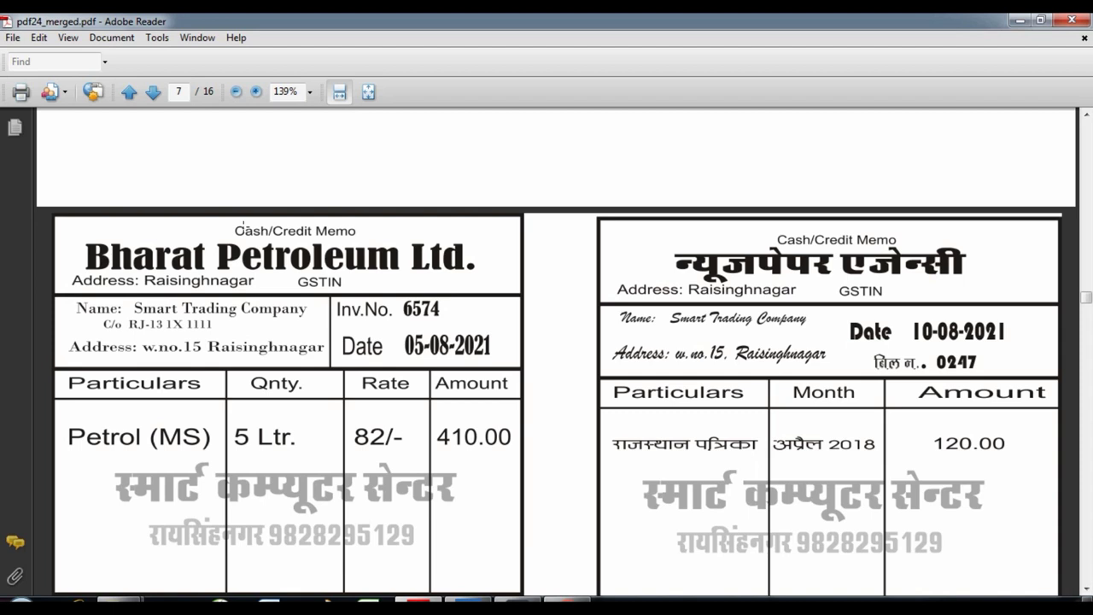
scroll(480, 260, down, 4)
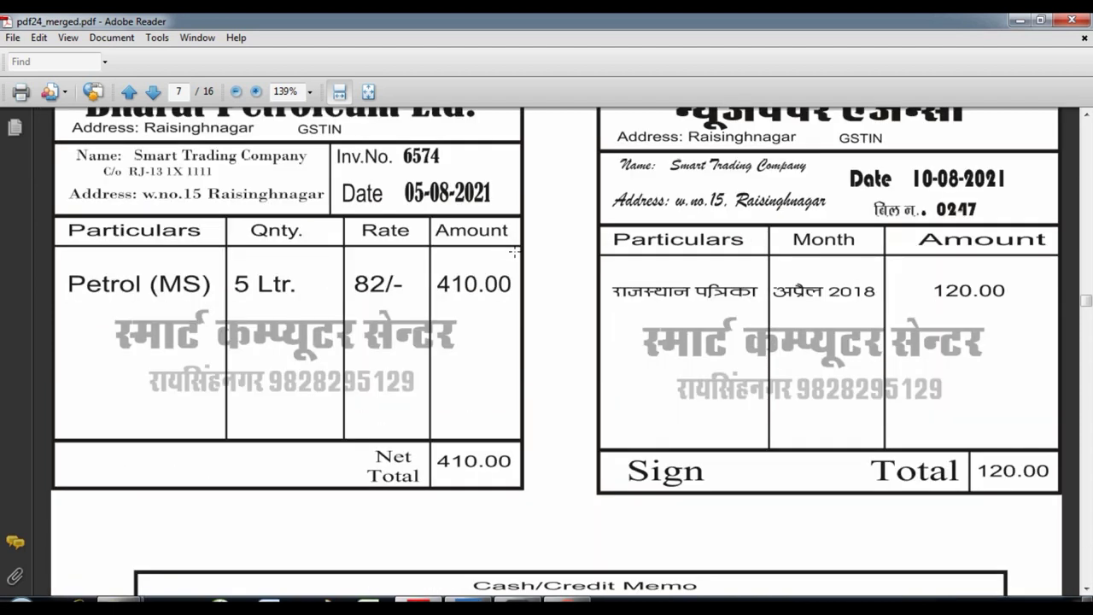
scroll(508, 255, up, 2)
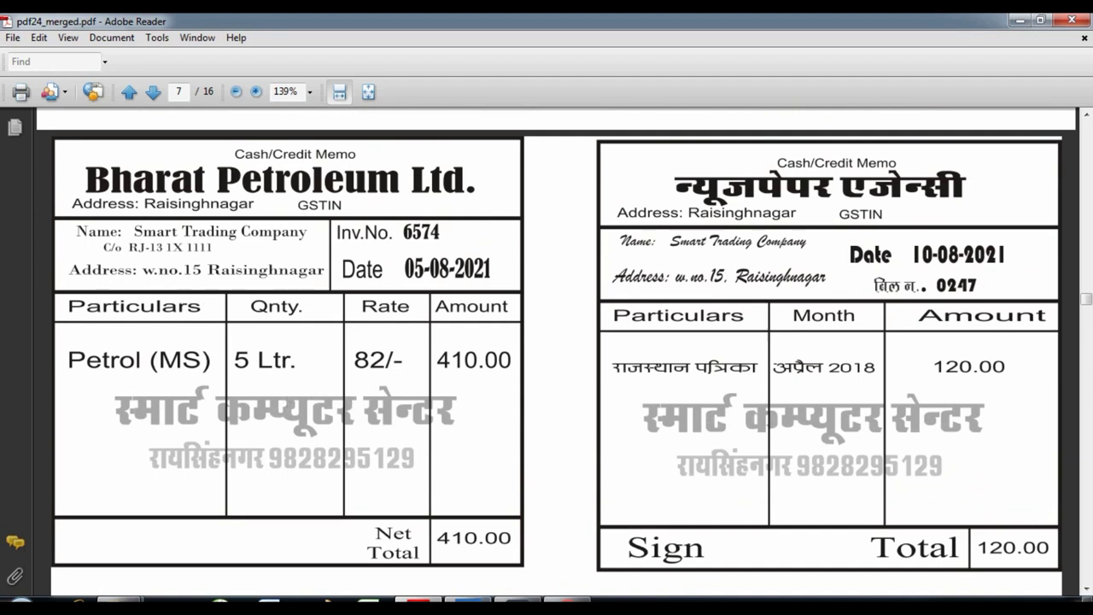
Compare the petrol and newspaper memos with the Receipt voucher entry screen in TallyPrime
key(alt+Tab)
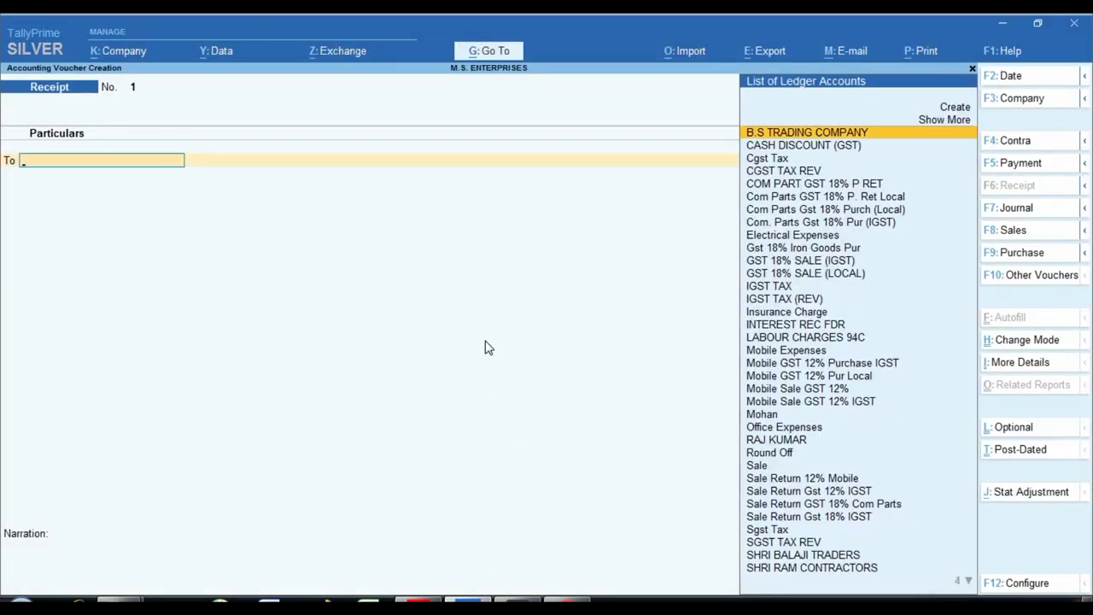
key(alt+Tab)
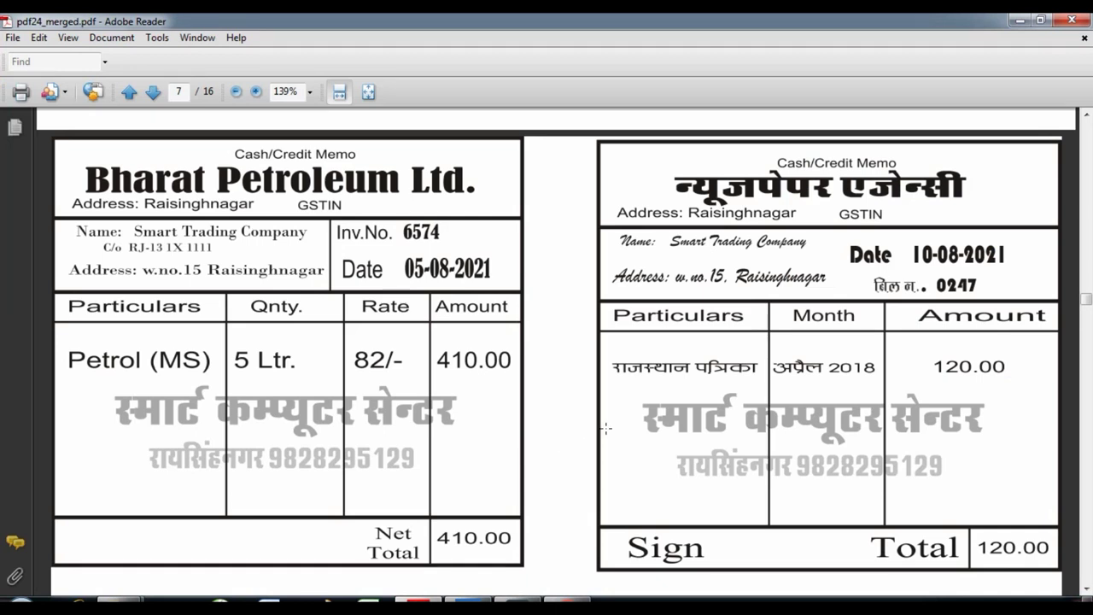
key(alt+Tab)
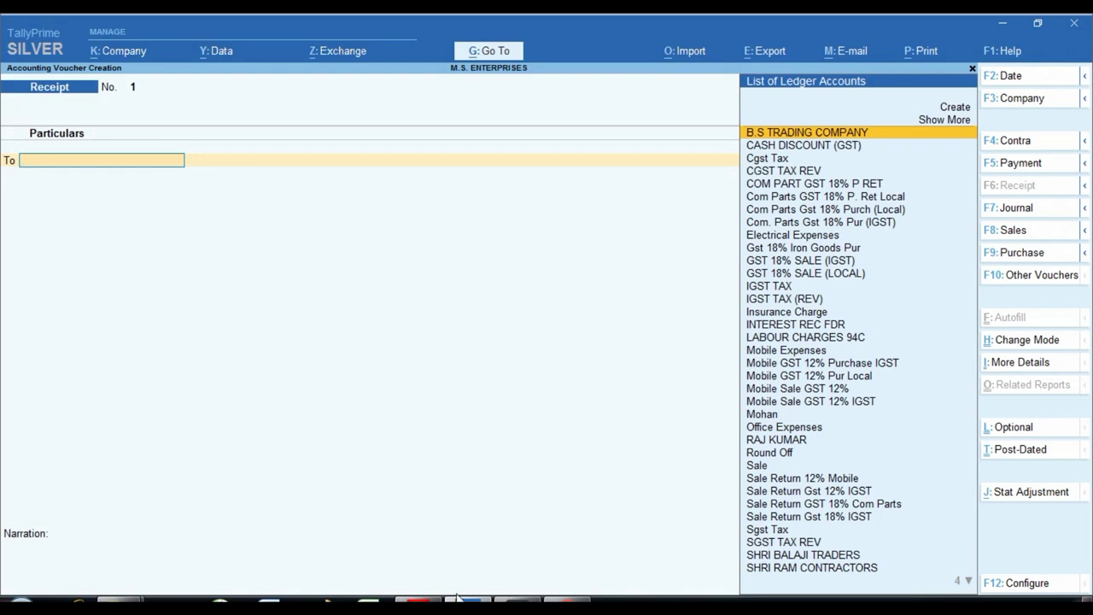
key(alt+Tab)
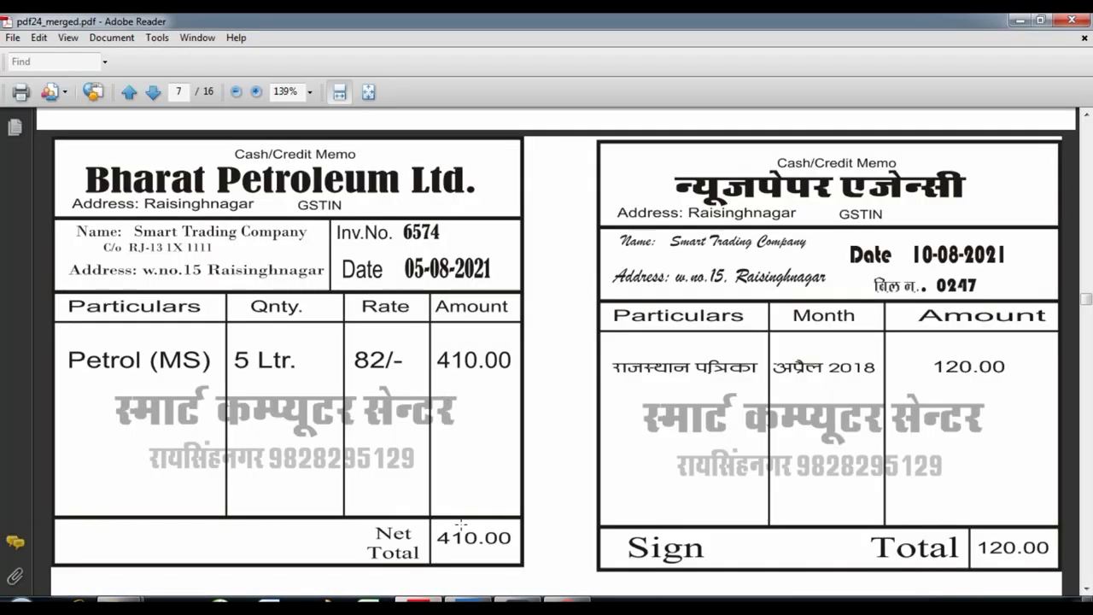
key(alt+Tab)
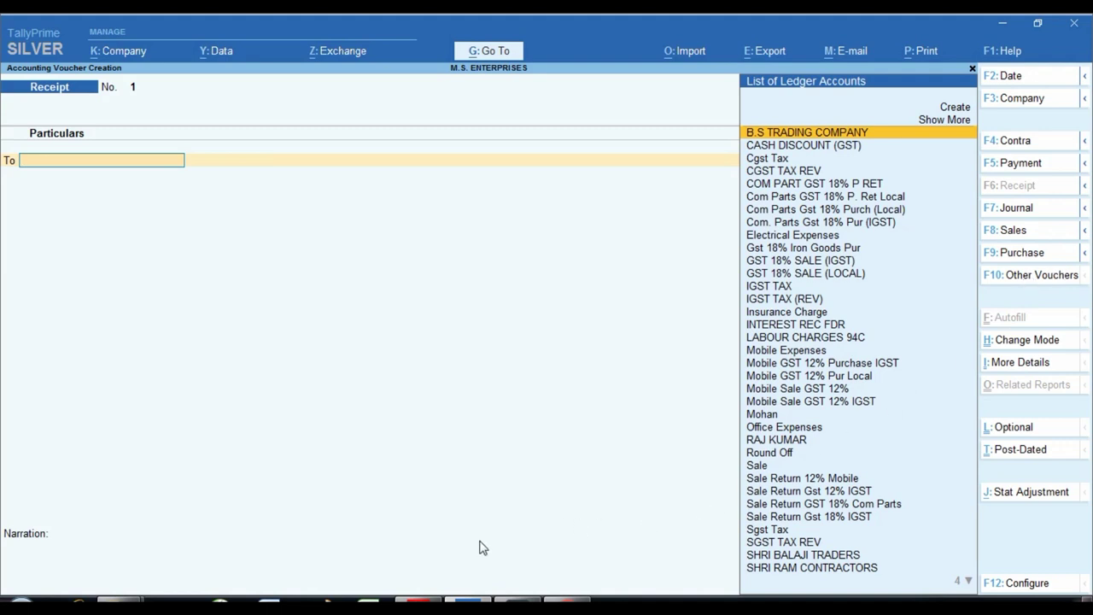
Return to the PDF, read past the file and pen memo, and examine the heading of the Durga Traders receipt
click(418, 601)
scroll(512, 363, down, 20)
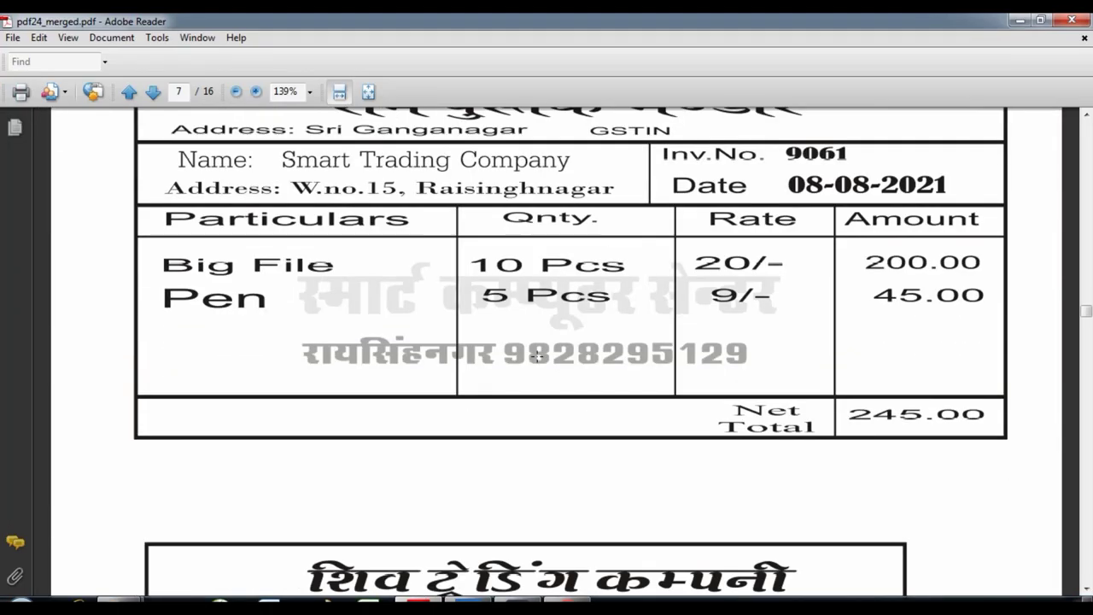
scroll(539, 357, down, 7)
scroll(552, 361, up, 3)
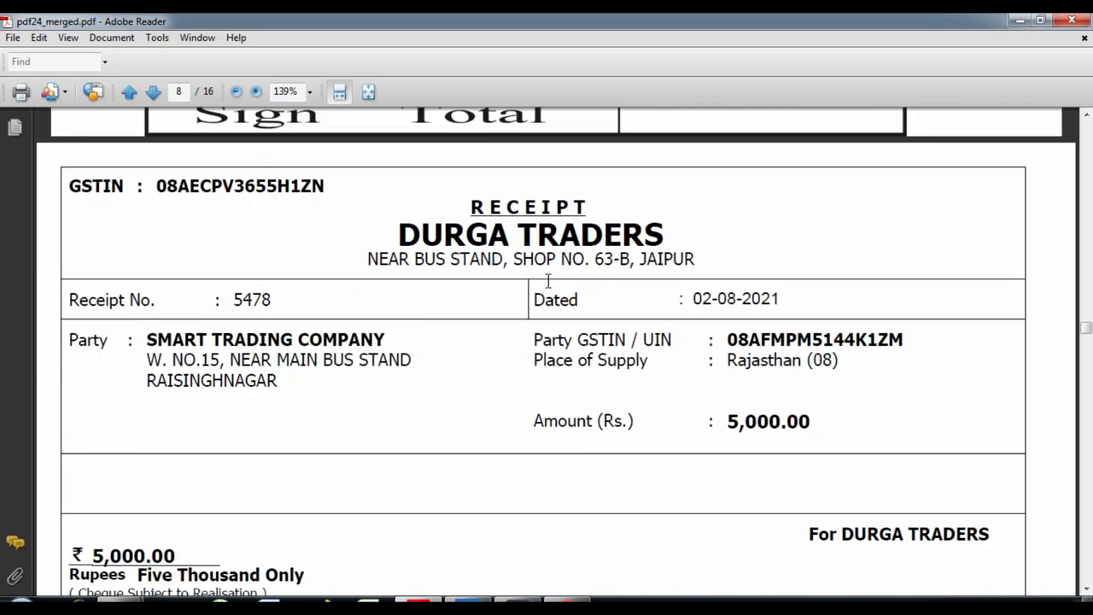
scroll(546, 281, up, 1)
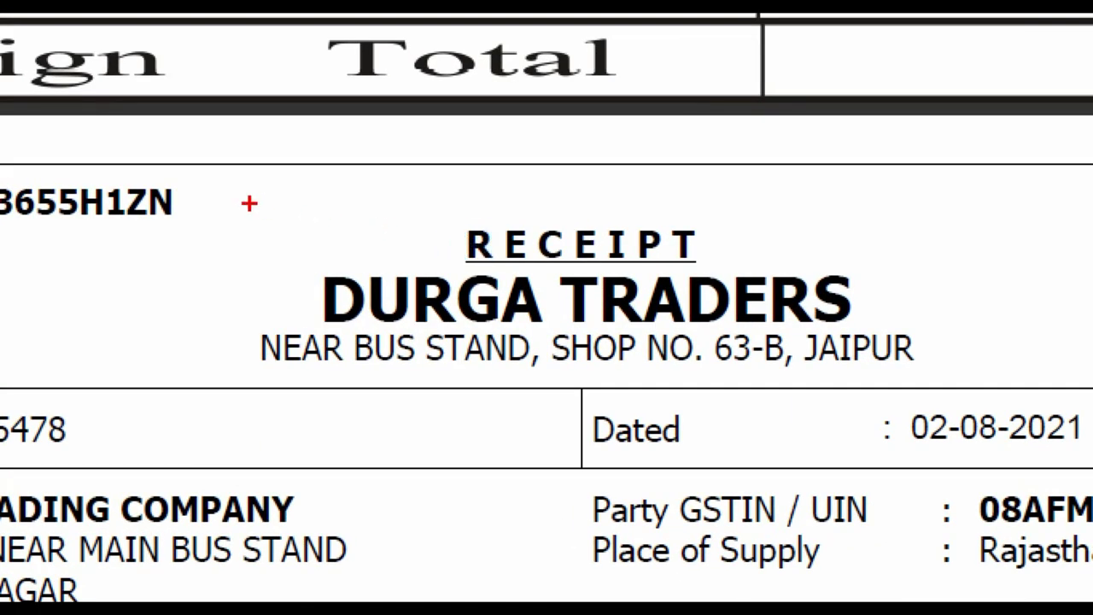
drag(339, 219, 373, 309)
drag(273, 373, 964, 395)
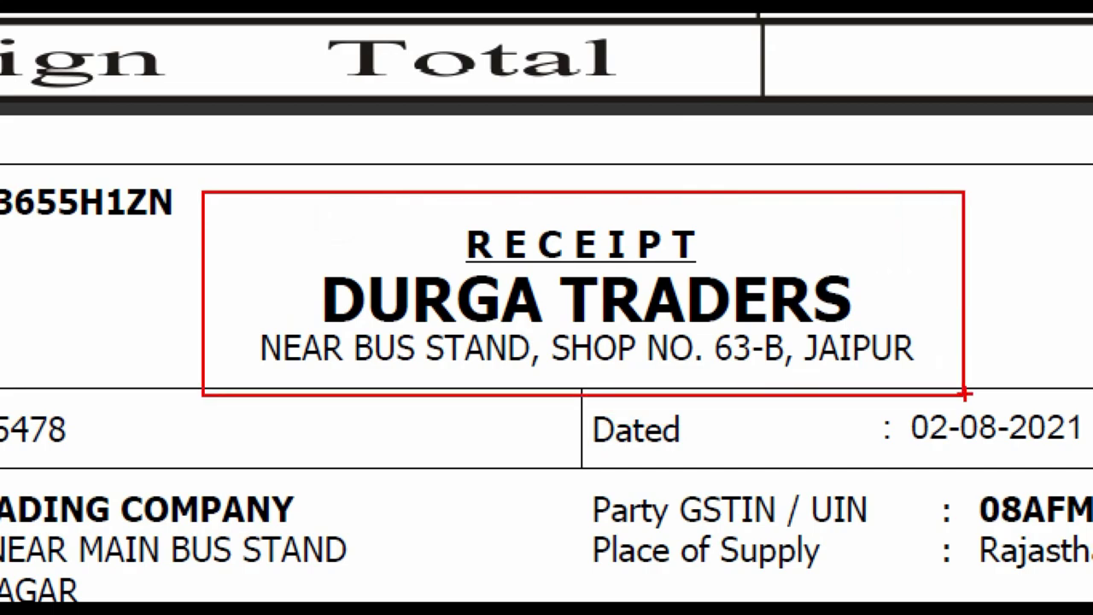
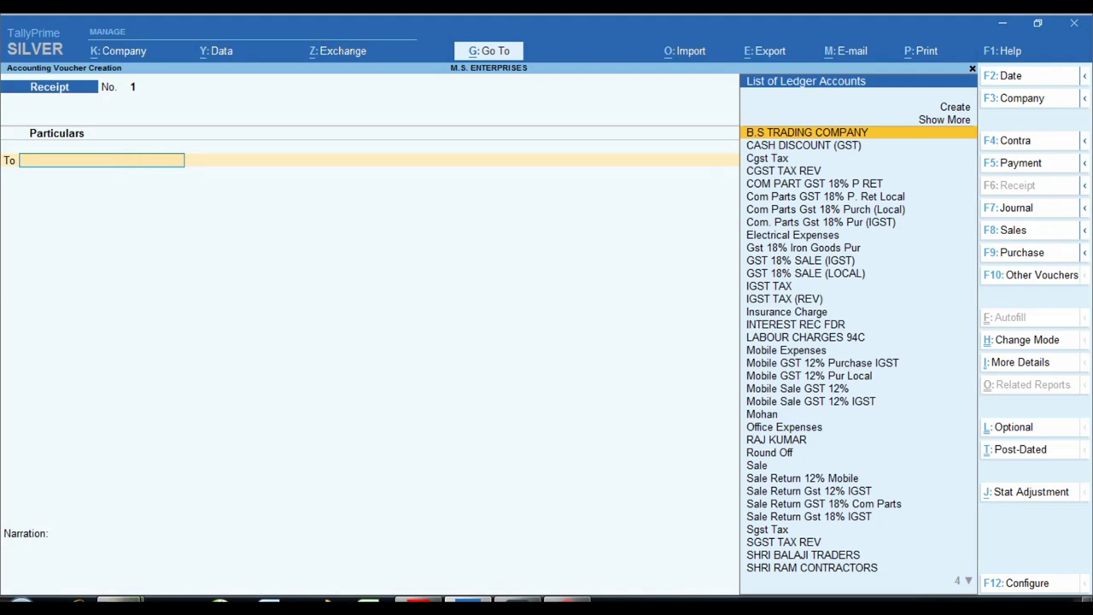
Switch from TallyPrime back to Adobe Reader and examine the credit note voucher without items on page 9
key(alt+Tab)
scroll(478, 396, down, 10)
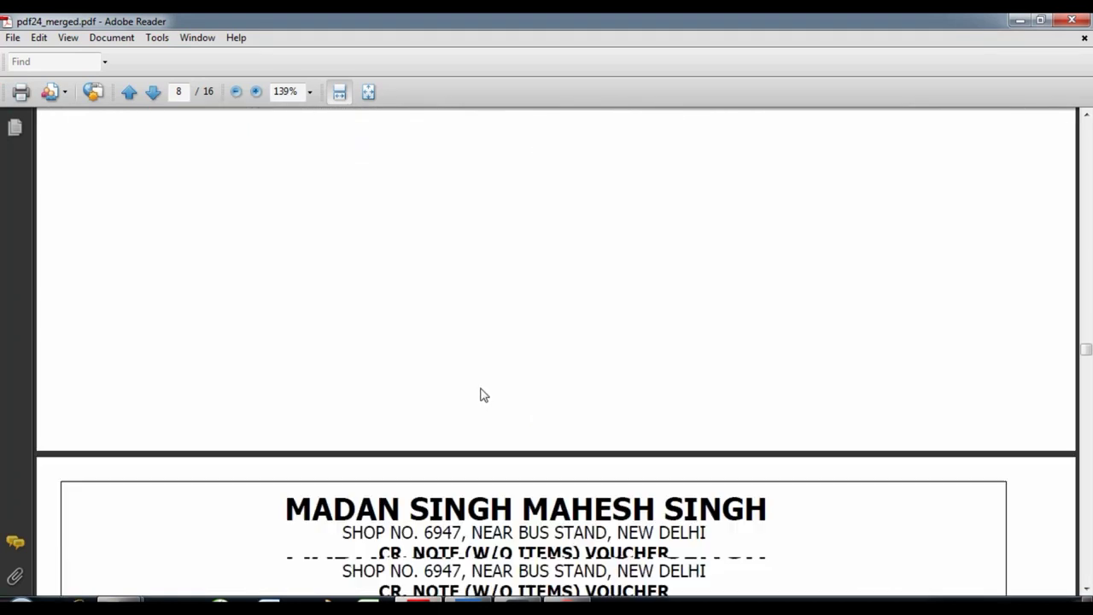
scroll(483, 395, down, 2)
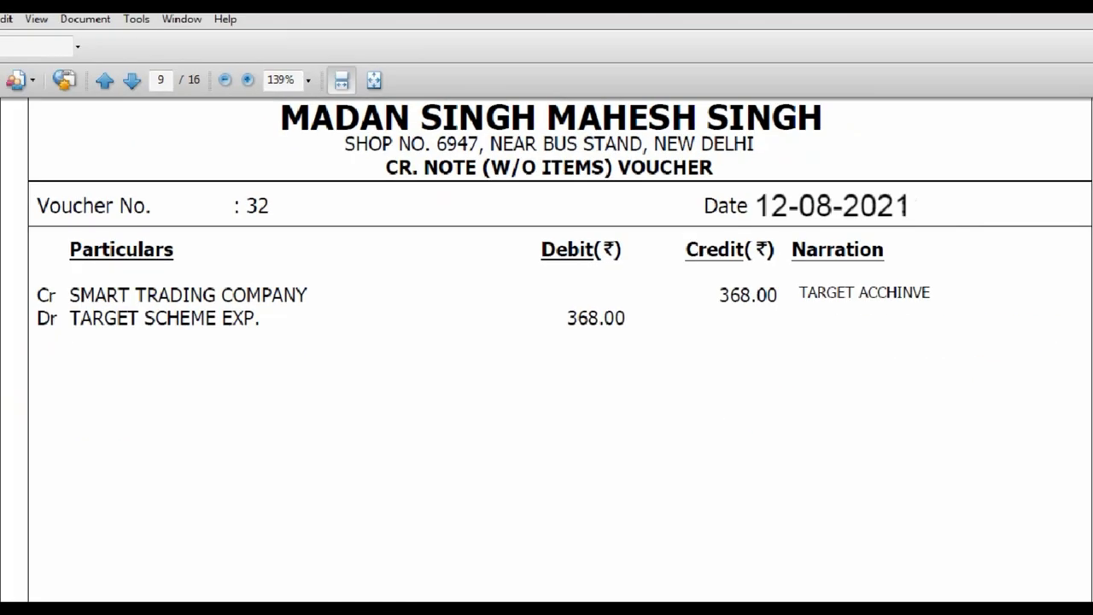
click(252, 166)
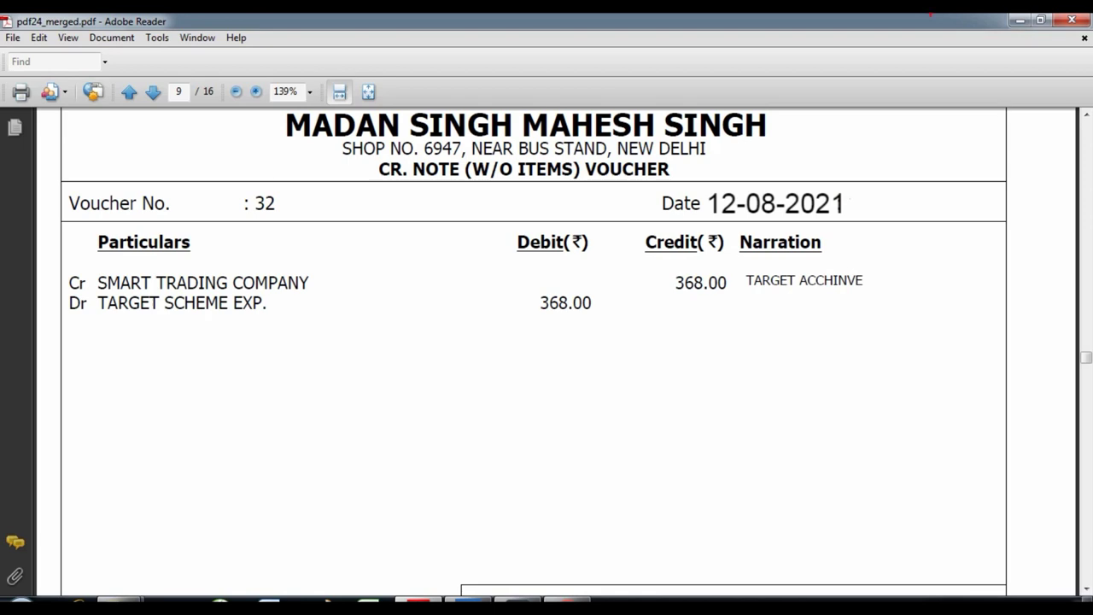
Examine the supplier receipt dated 13-08-2021 and check it against the Receipt voucher screen in TallyPrime
scroll(610, 166, down, 15)
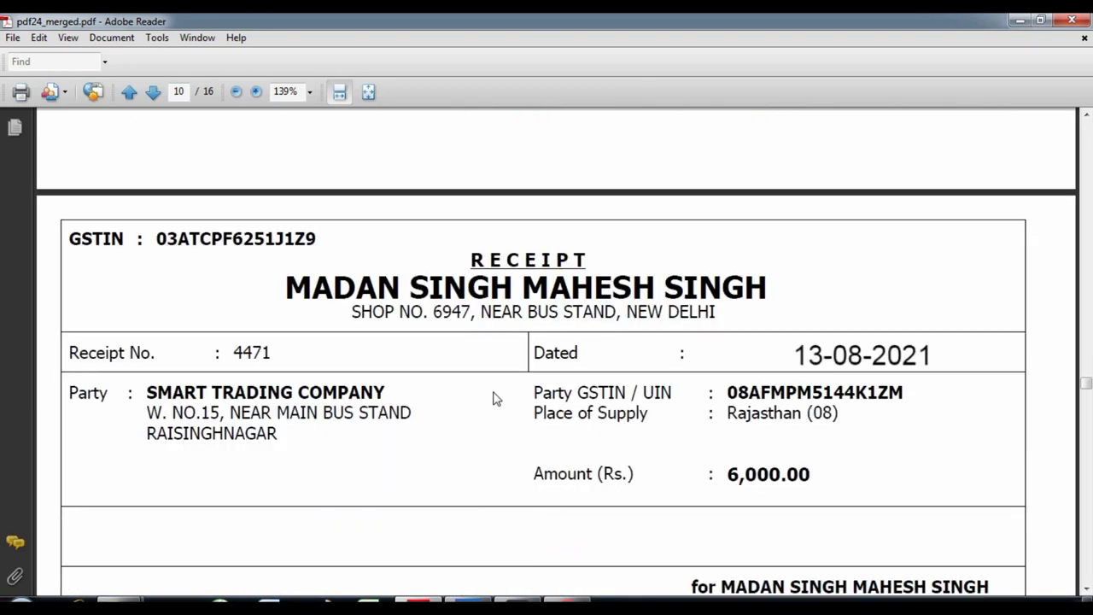
scroll(501, 389, down, 12)
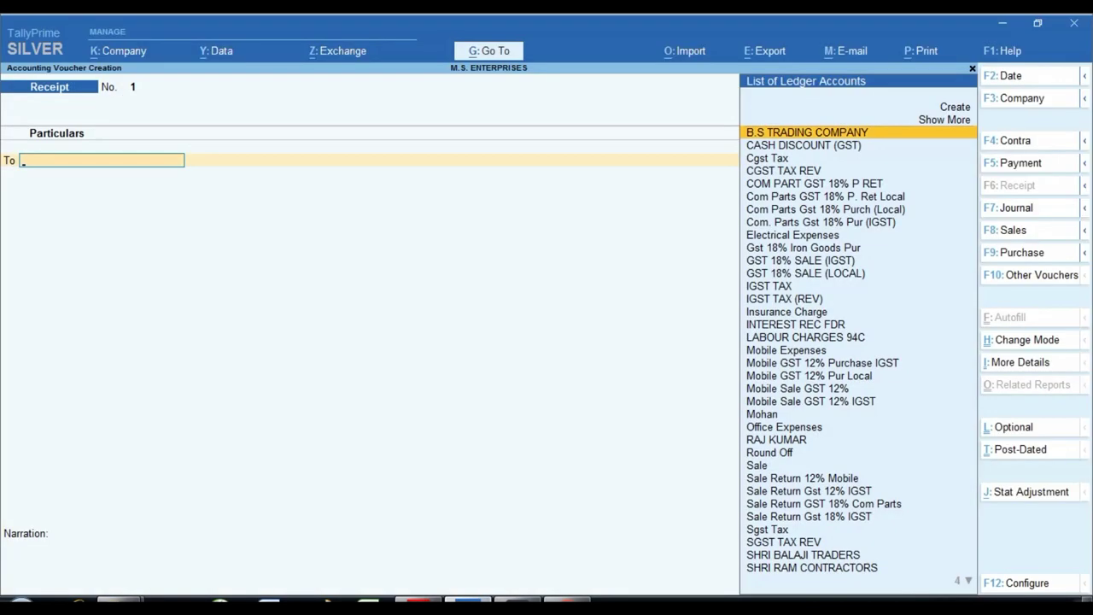
click(485, 598)
key(alt+Tab)
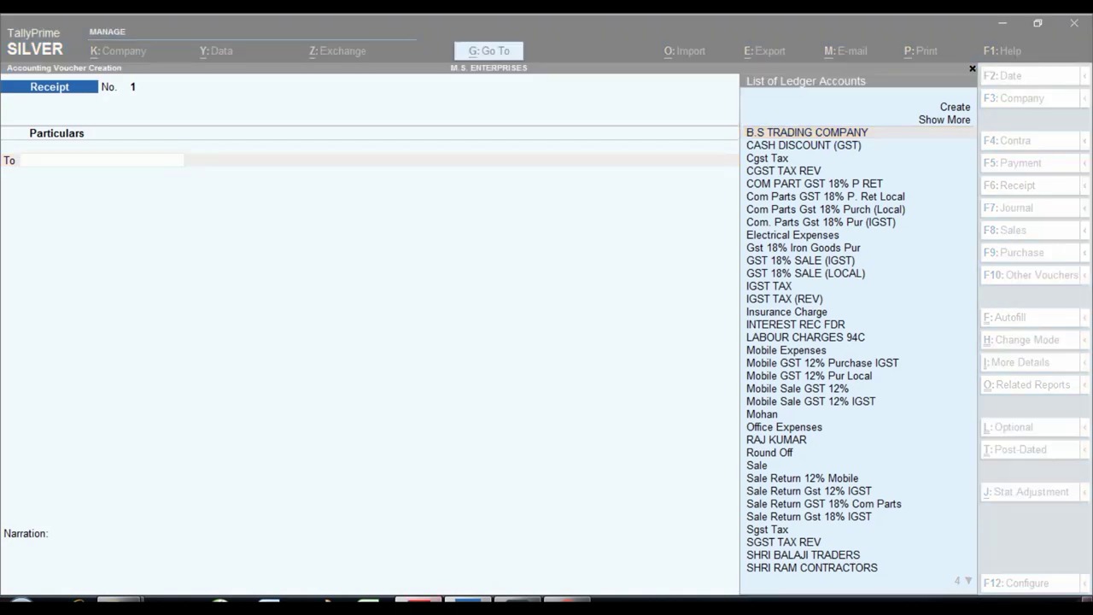
Go back through the PDF to the salary advance debit notes on page 6 and compare them with TallyPrime's Receipt screen
scroll(431, 322, up, 15)
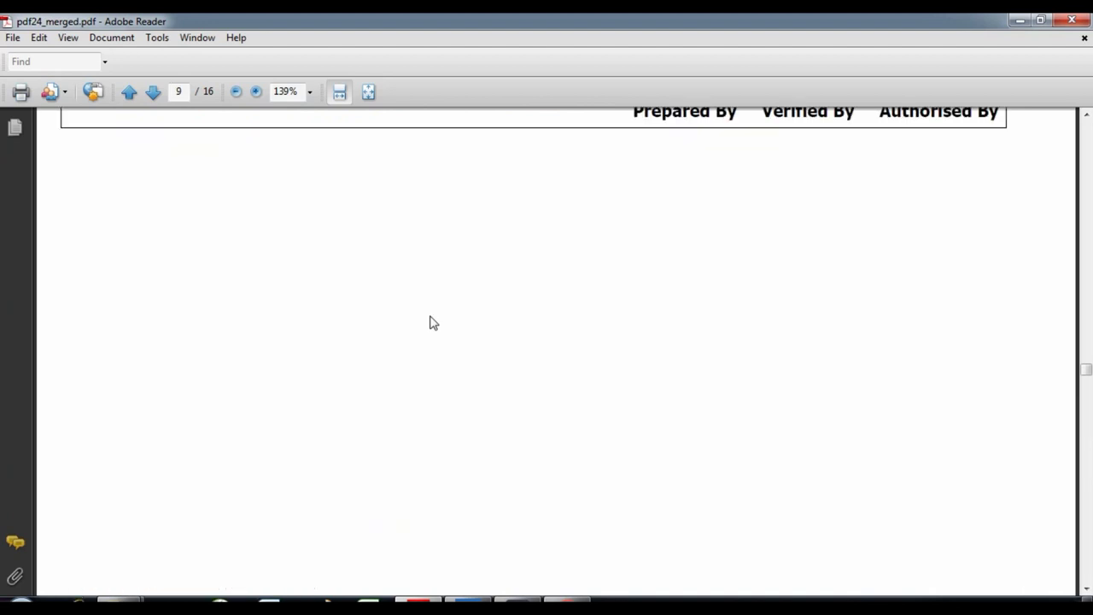
scroll(431, 322, up, 15)
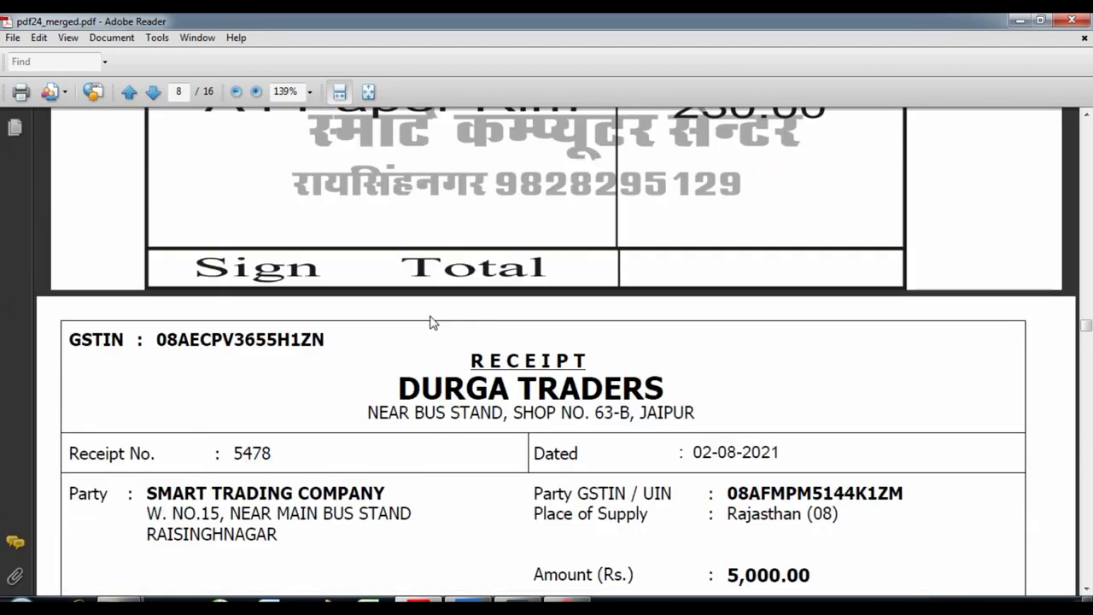
scroll(419, 319, up, 15)
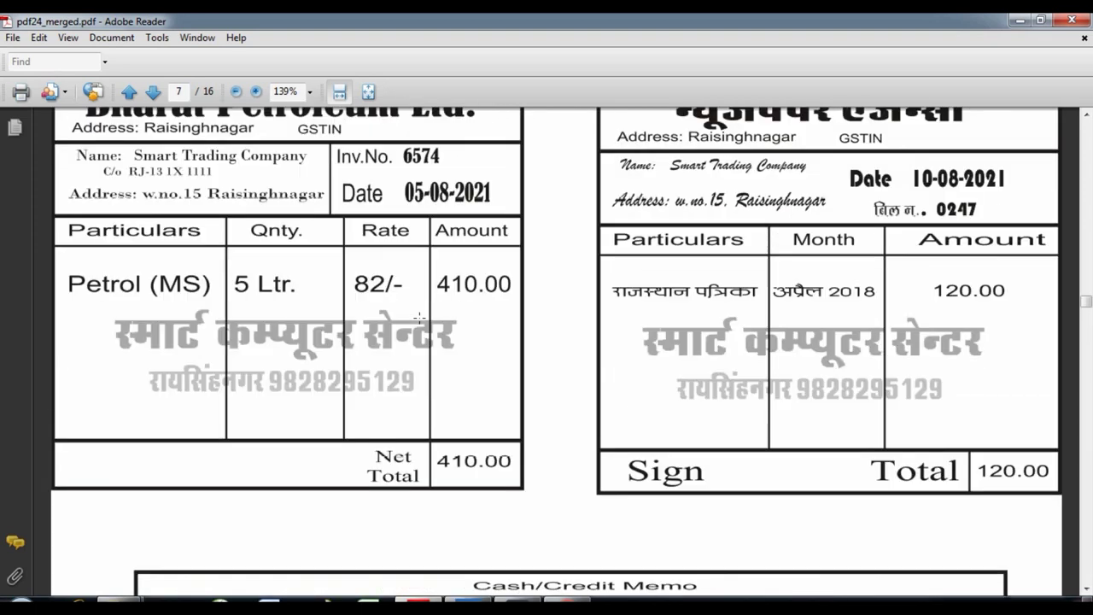
scroll(419, 320, up, 15)
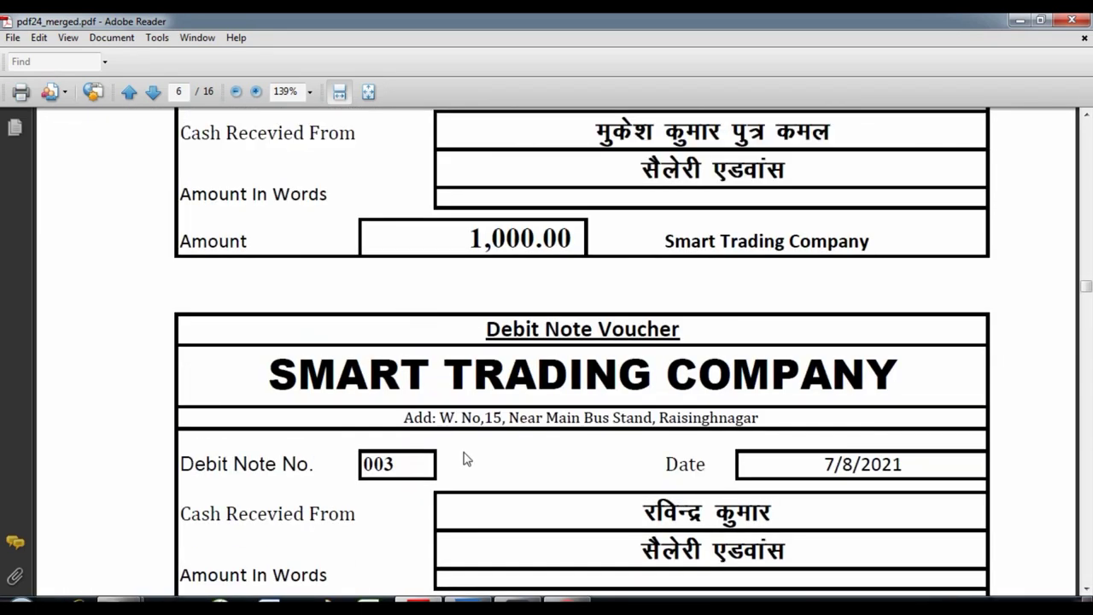
click(485, 601)
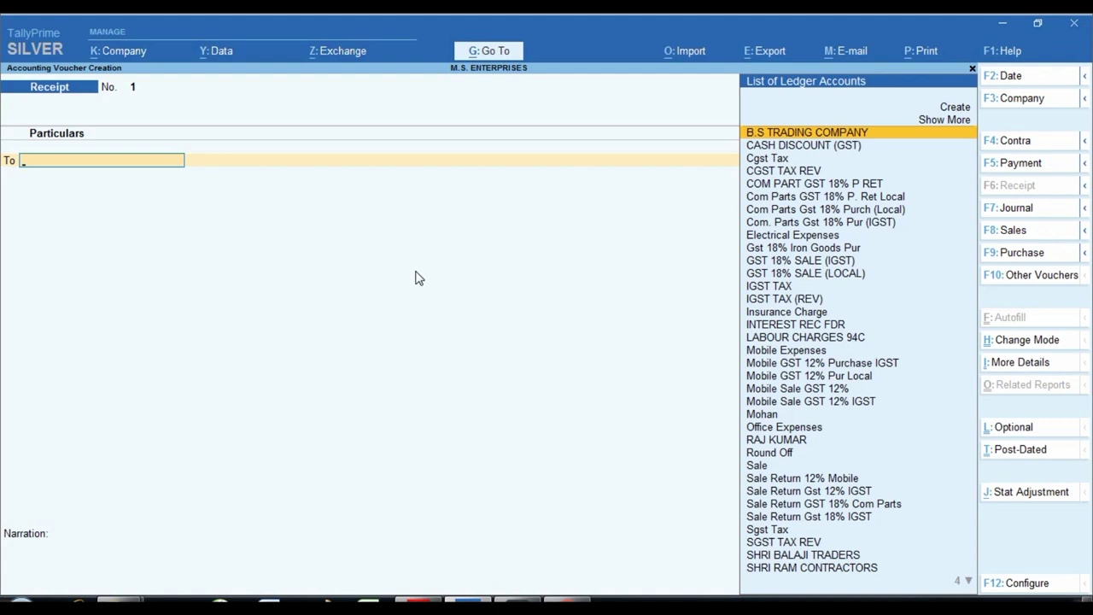
Return to the PDF and read on from debit note 003 to the Suresh Trading Company cash receipt on page 12
click(419, 604)
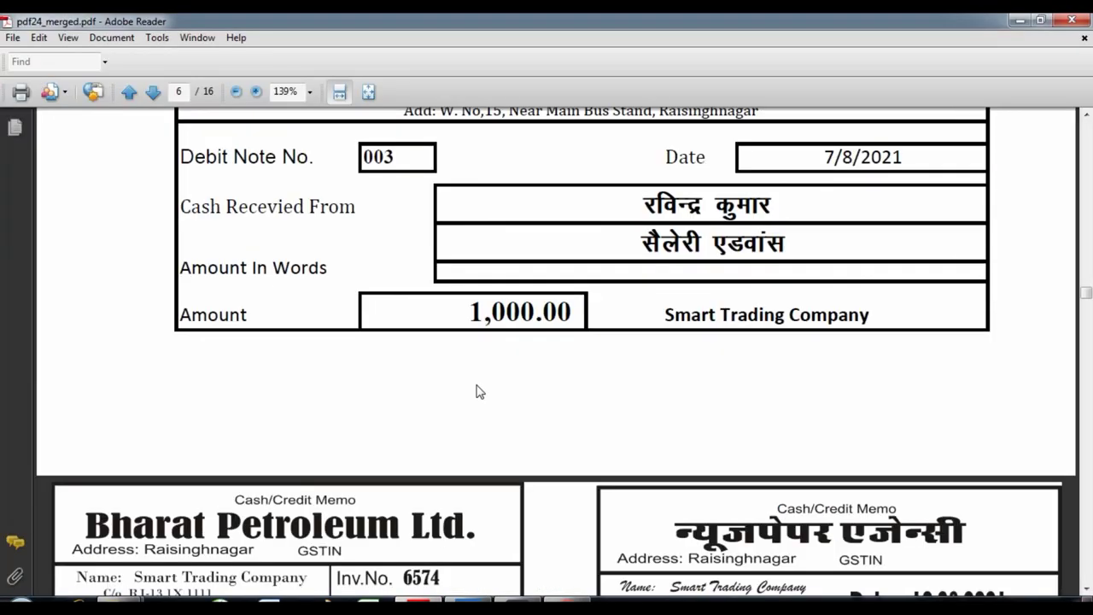
scroll(481, 356, down, 15)
scroll(504, 342, down, 20)
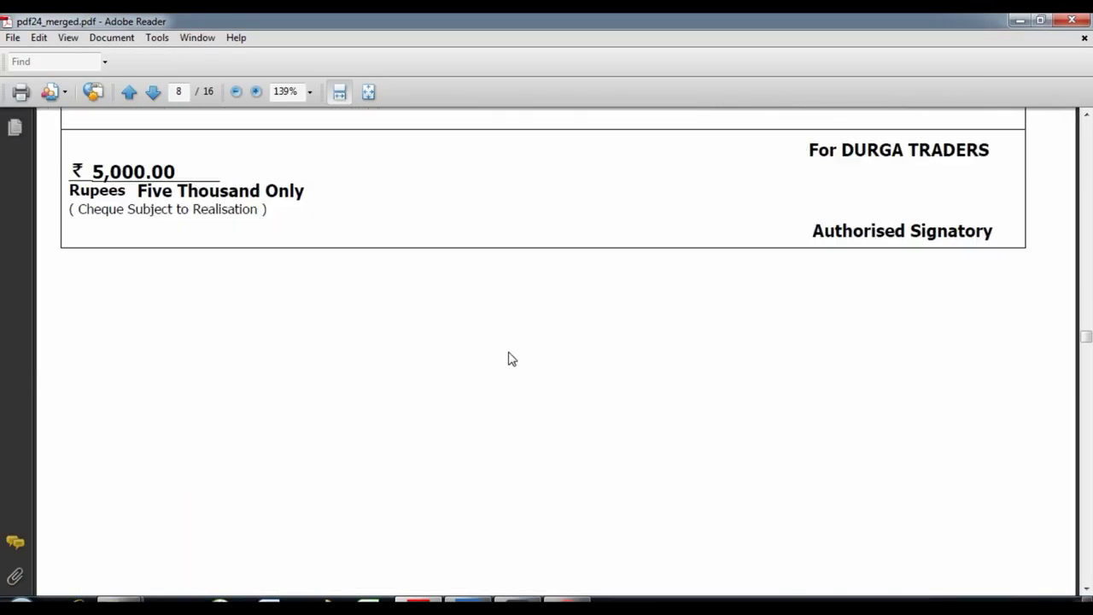
scroll(526, 357, down, 20)
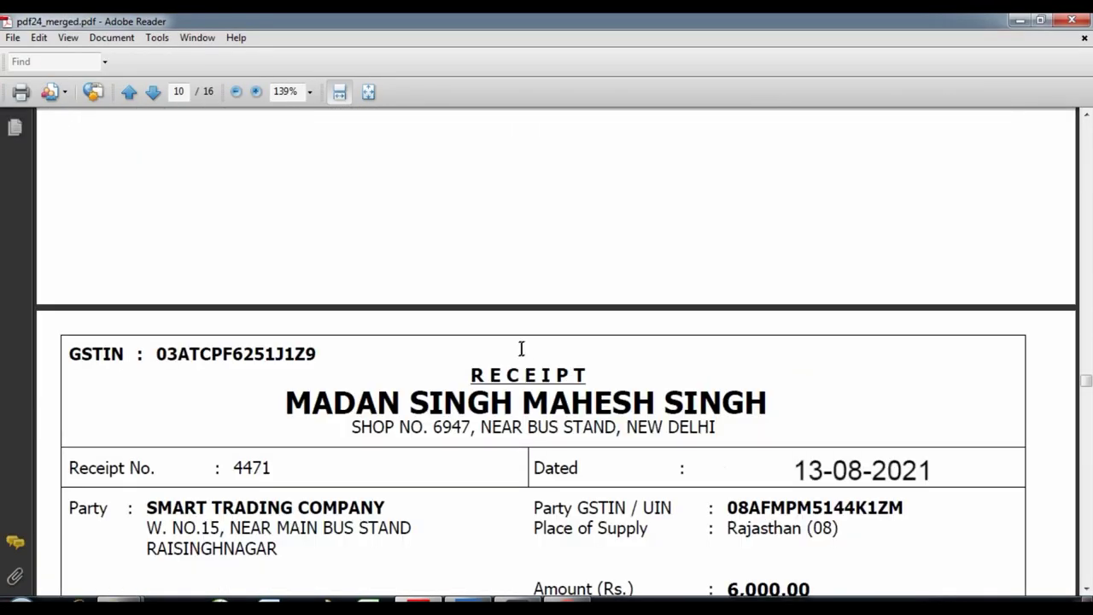
scroll(536, 357, down, 20)
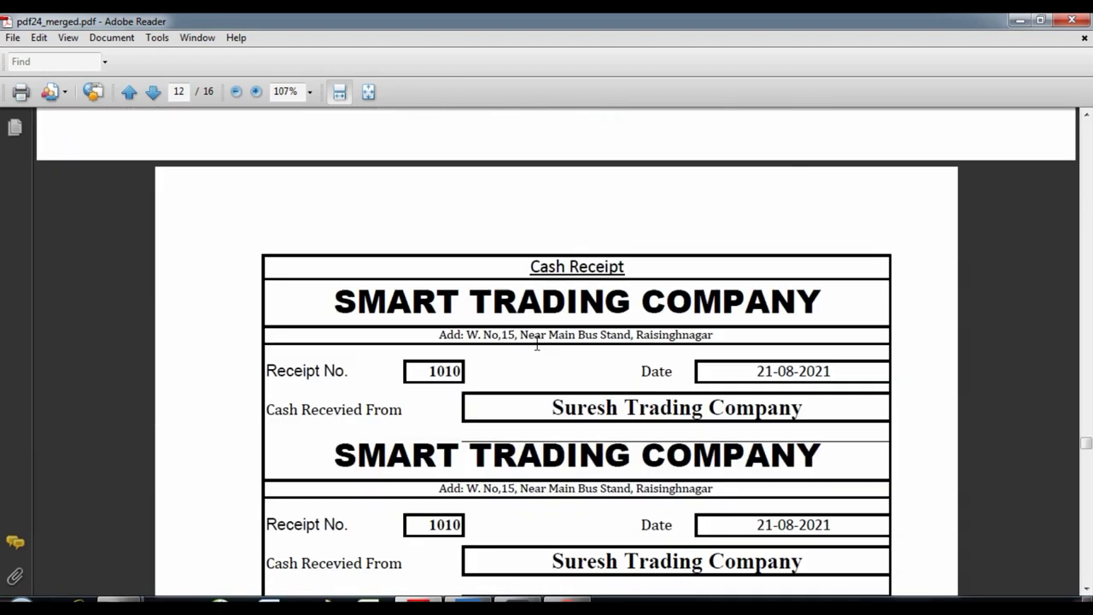
Examine the Durga Traders tax invoice on page 13 and compare it with the voucher entry screen in TallyPrime
scroll(537, 354, up, 5)
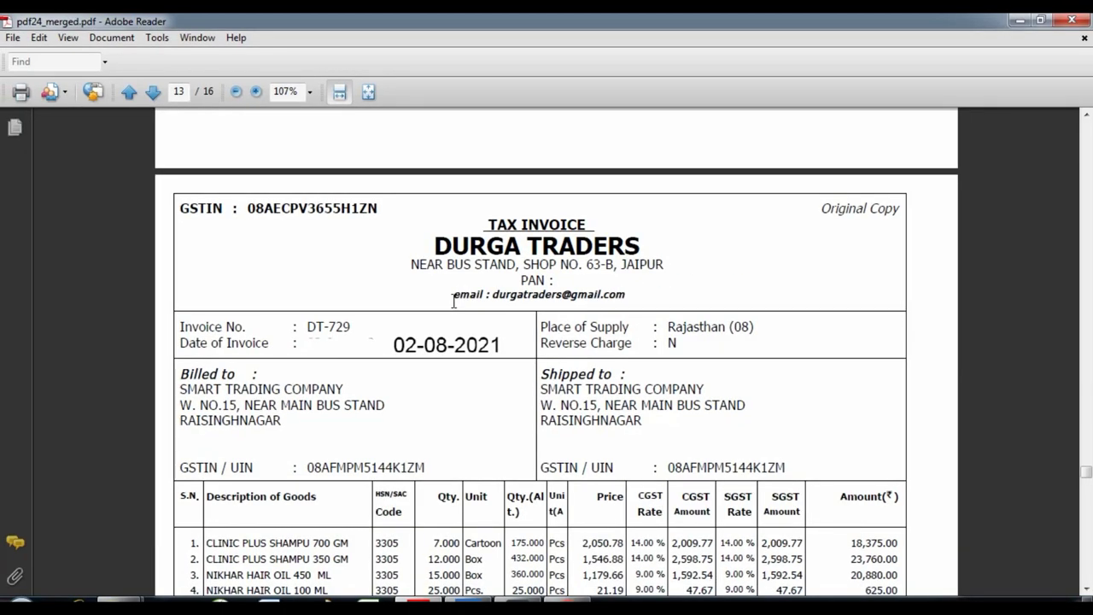
scroll(383, 281, down, 2)
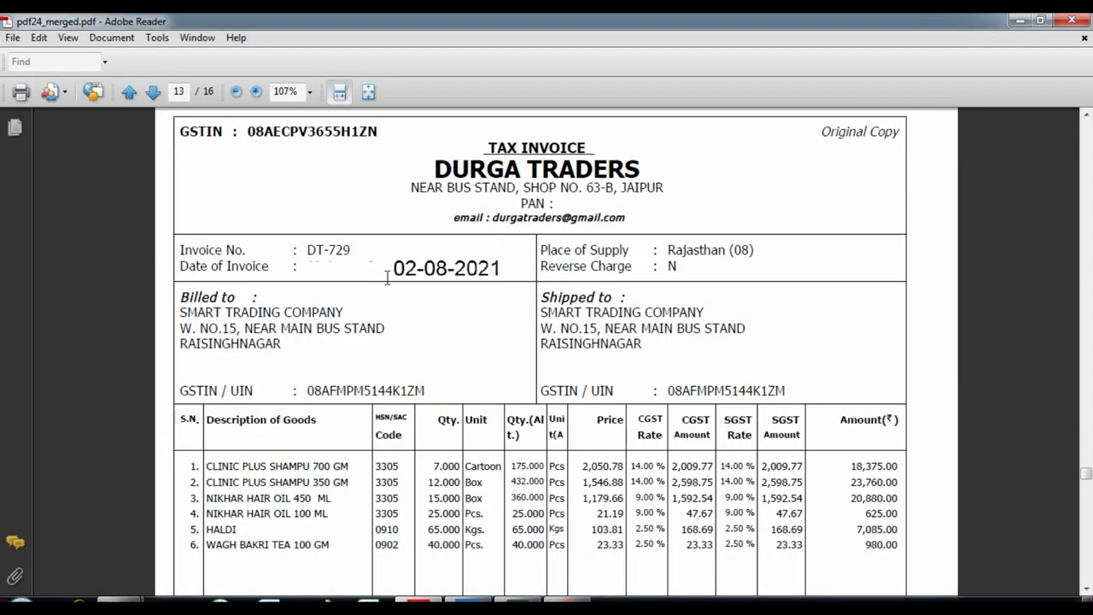
key(alt+Tab)
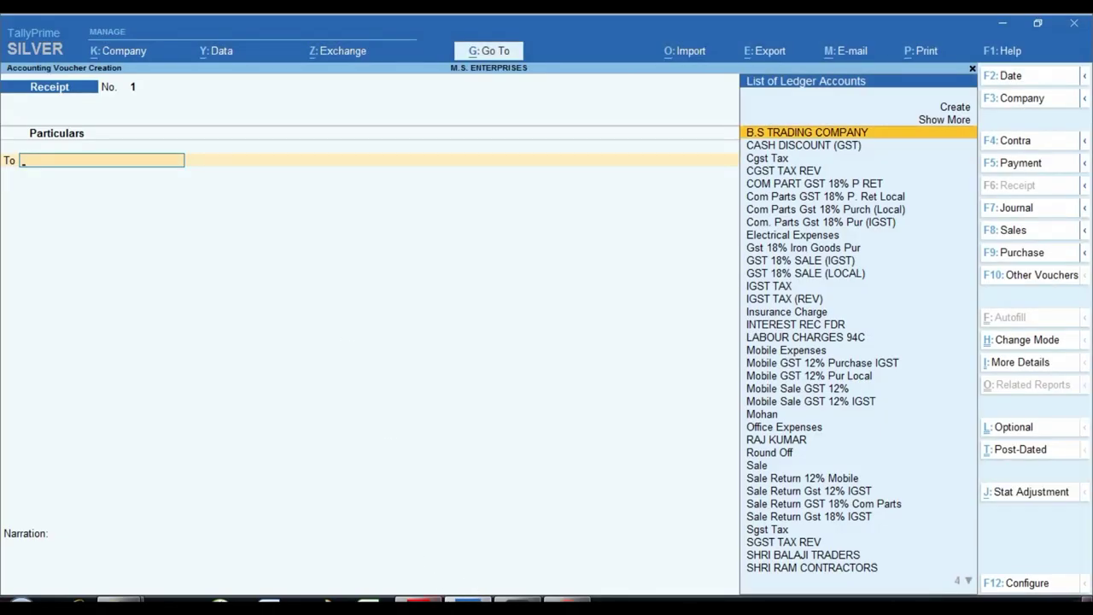
click(440, 591)
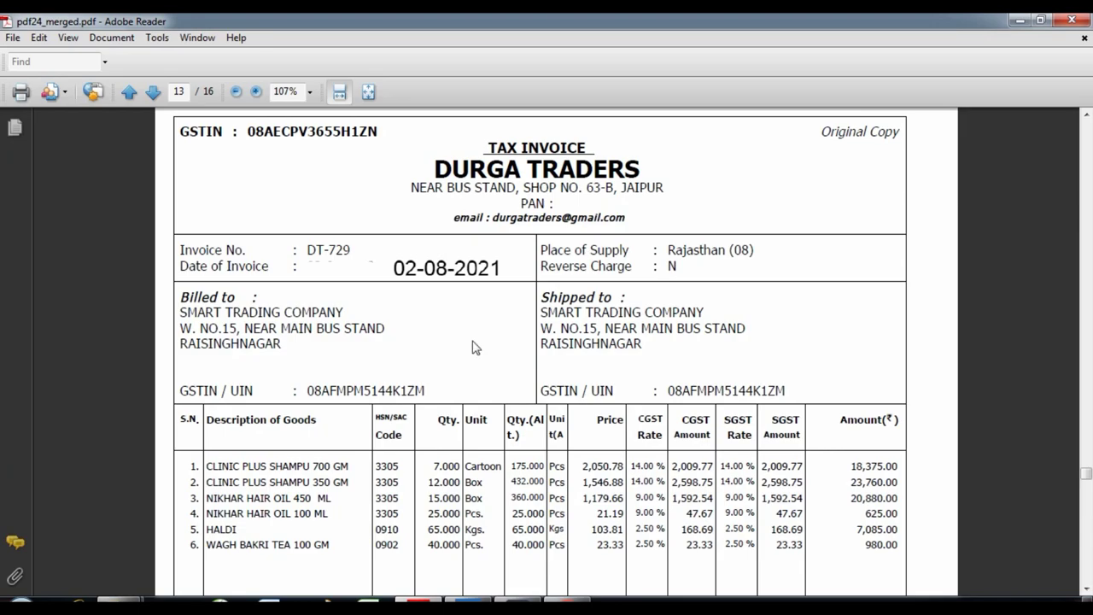
Switch to TallyPrime, start a Purchase voucher and compare its header with the Durga Traders tax invoice in the PDF
click(487, 594)
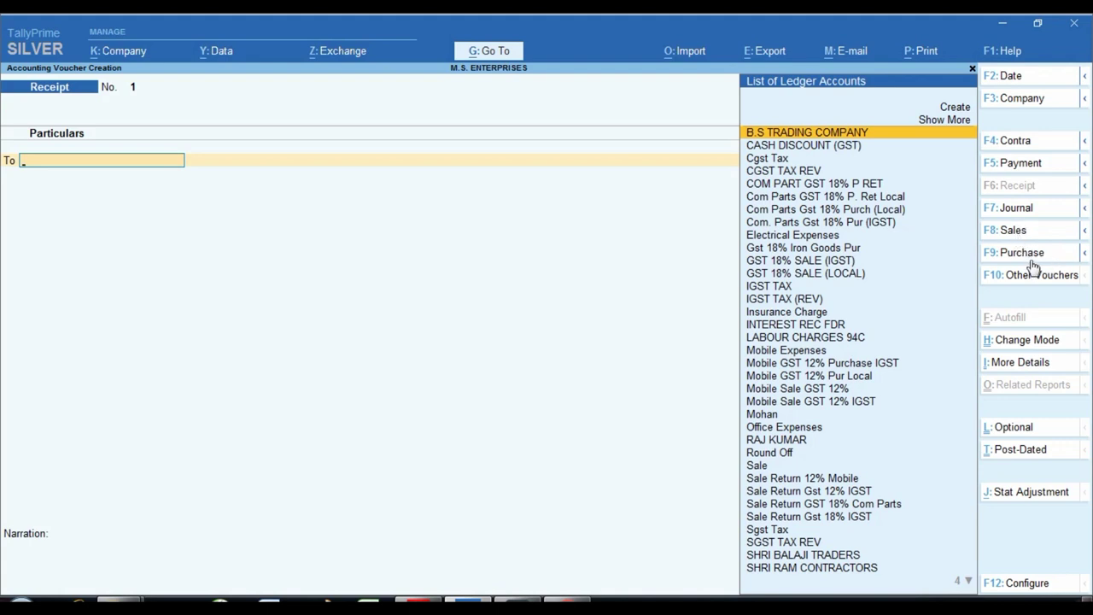
click(1029, 254)
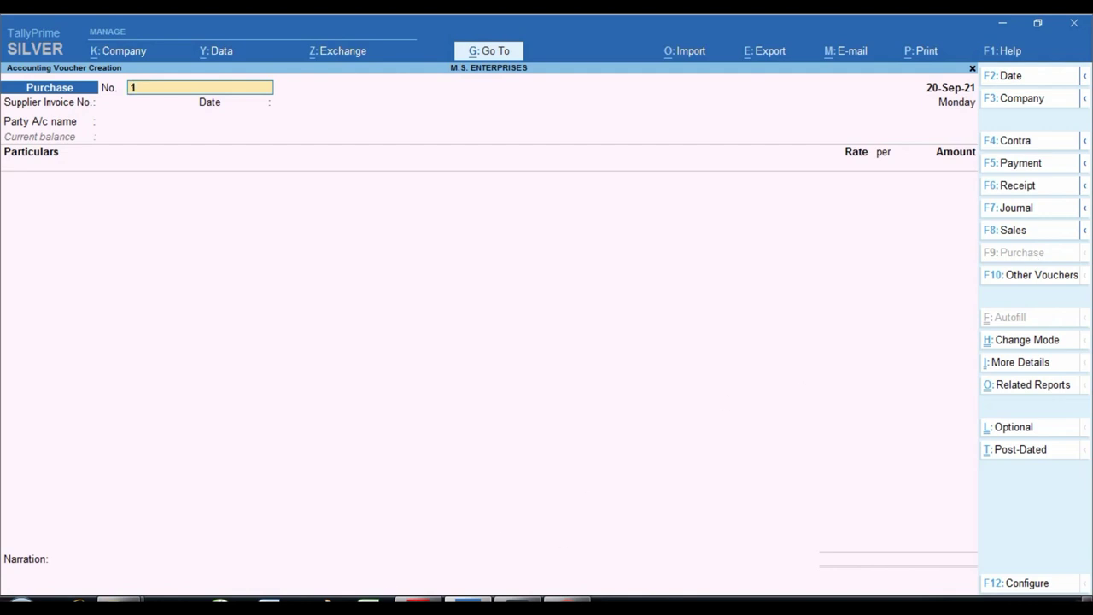
key(alt+Tab)
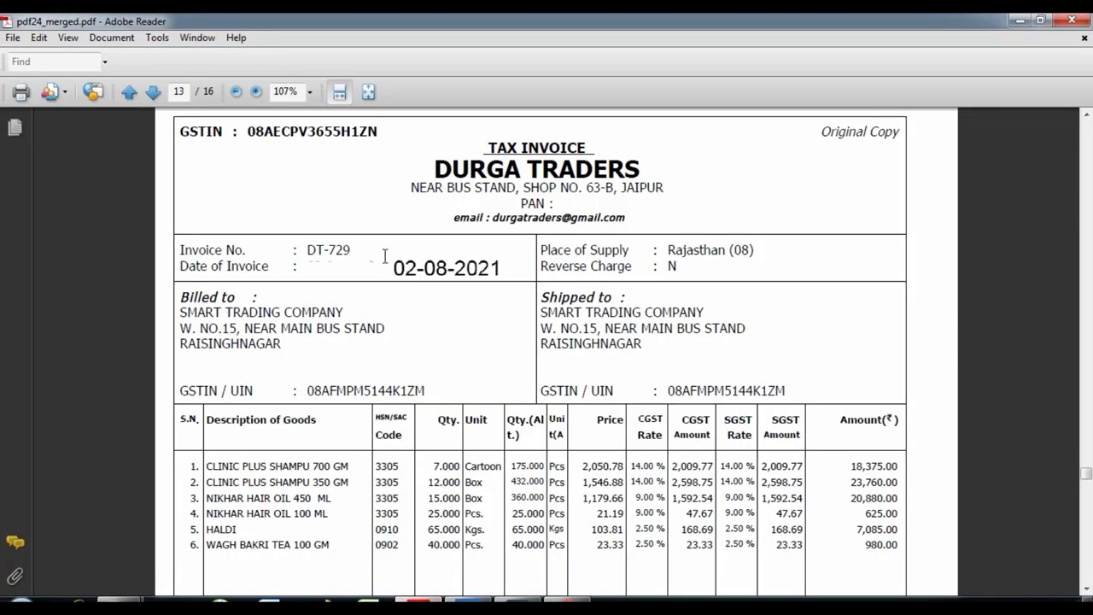
key(alt+Tab)
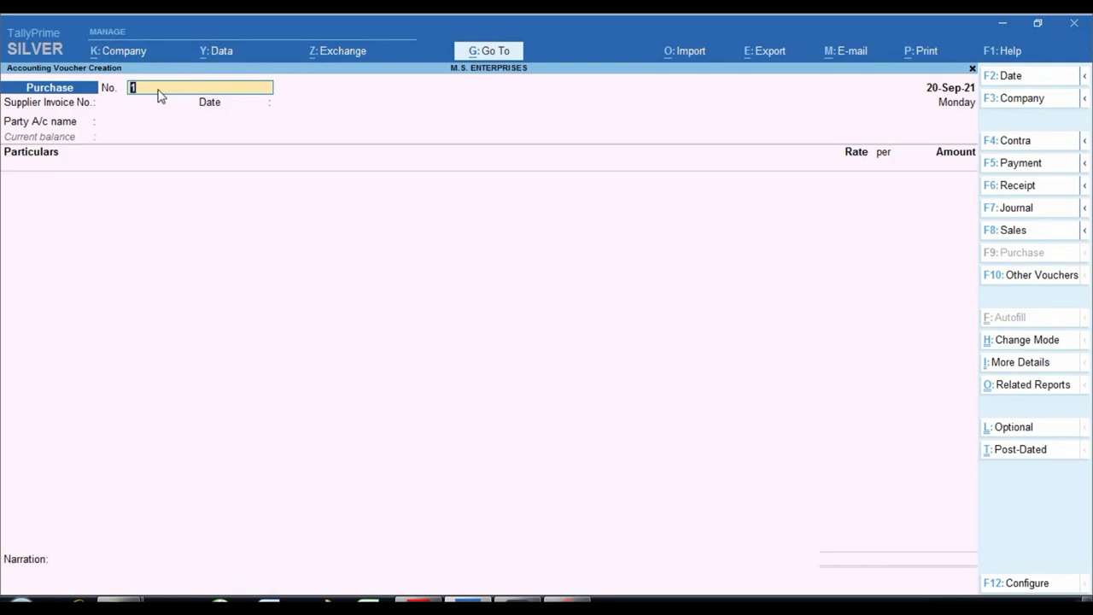
key(alt+Tab)
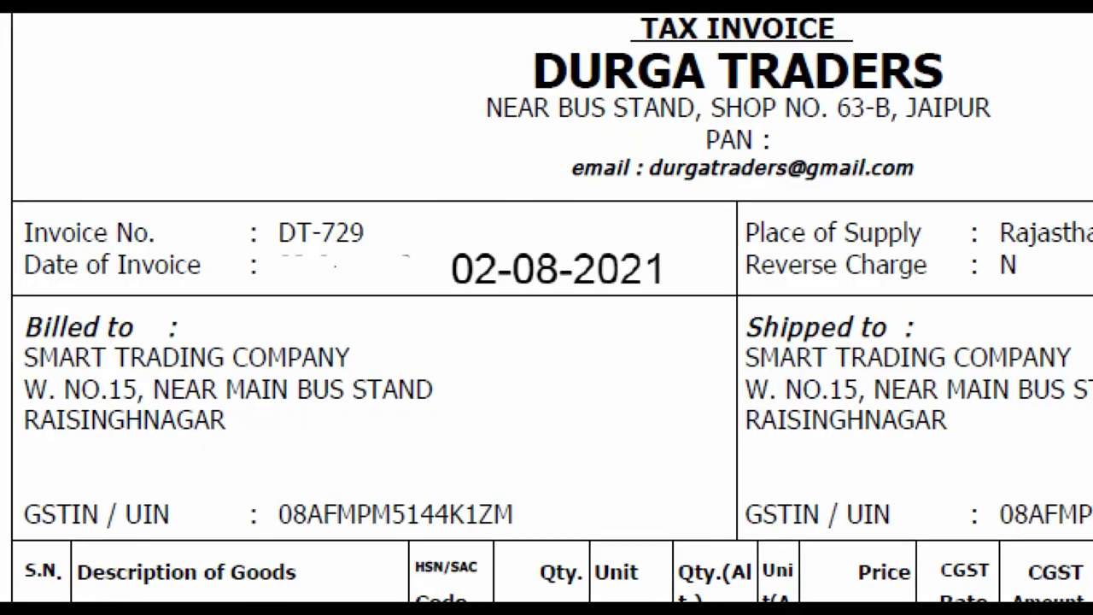
drag(254, 202, 397, 250)
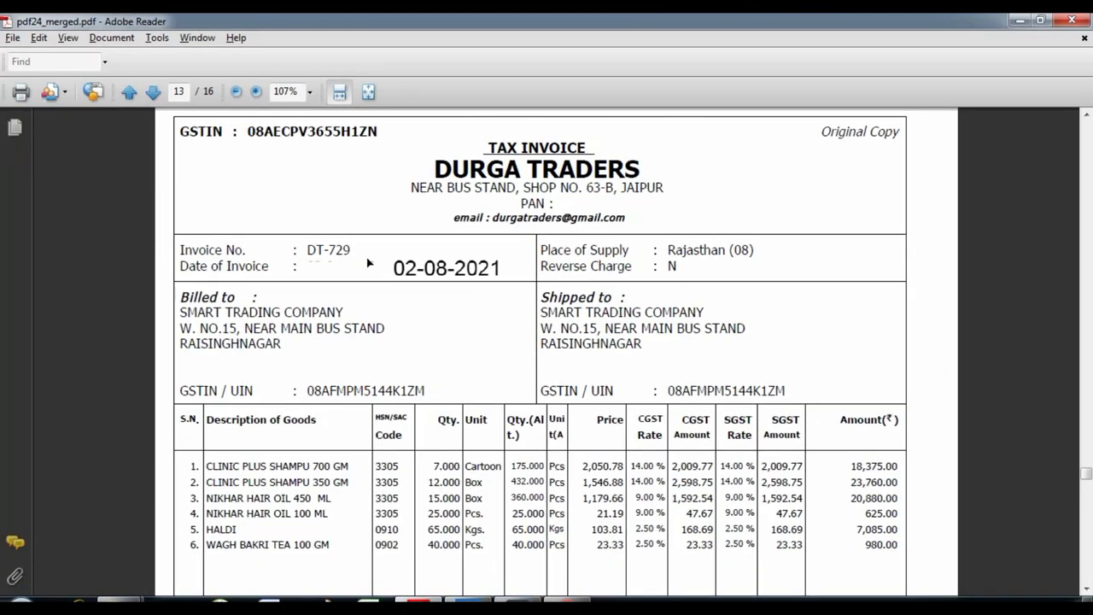
Set the Purchase voucher number to DT-729, matching the number on the Durga Traders invoice
key(alt+Tab)
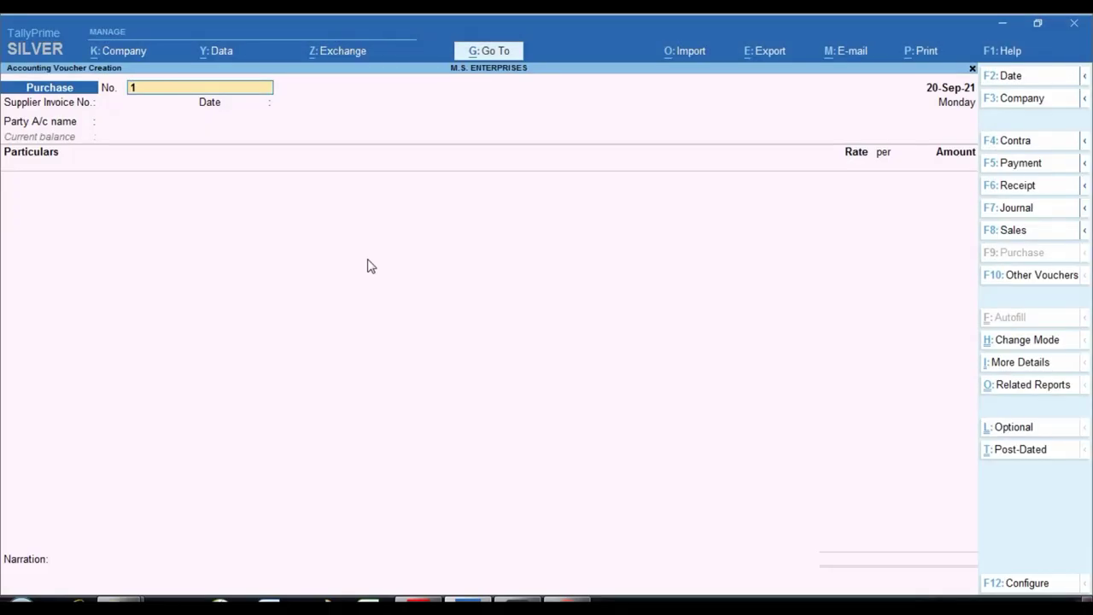
text(dt)
key(BackSpace)
key(BackSpace)
text(DT)
key(alt+Tab)
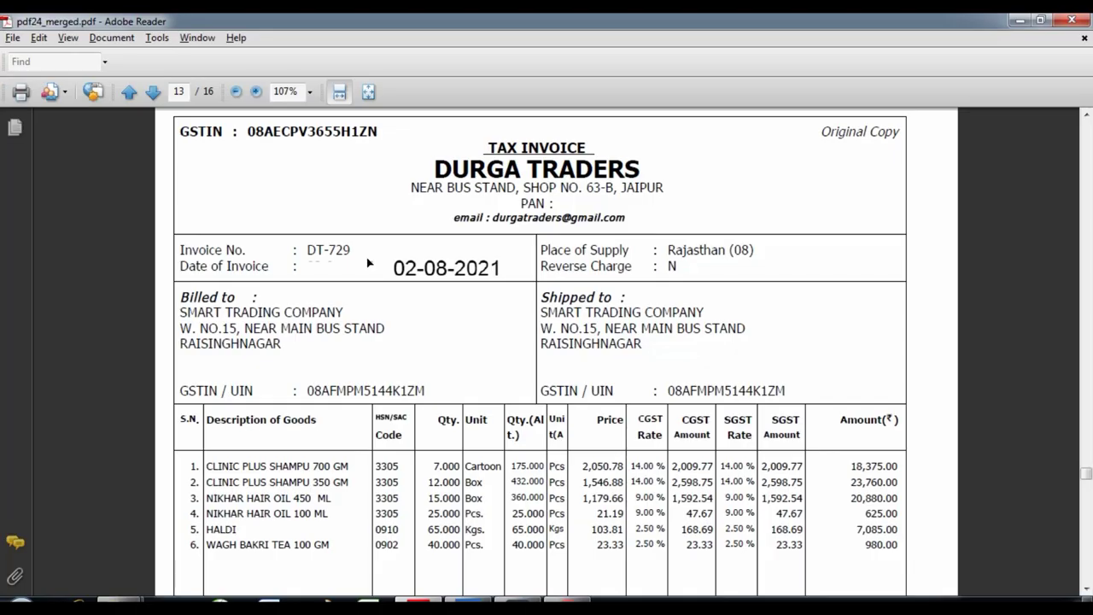
key(alt+Tab)
text(-729)
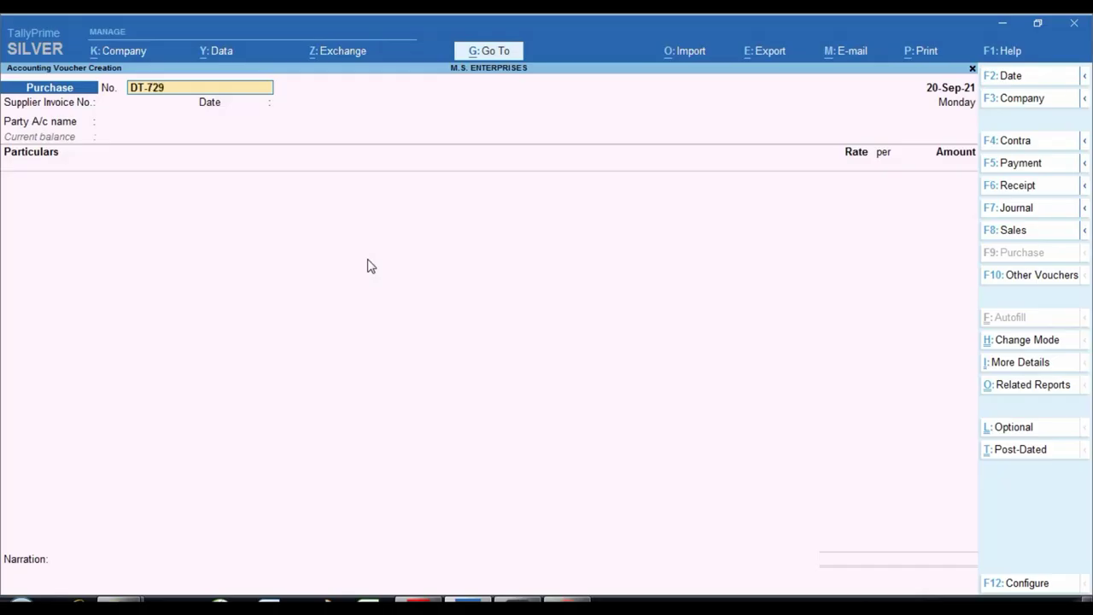
key(Return)
Check the invoice date in the PDF and set the Purchase voucher date to 2-8-2021
key(alt+Tab)
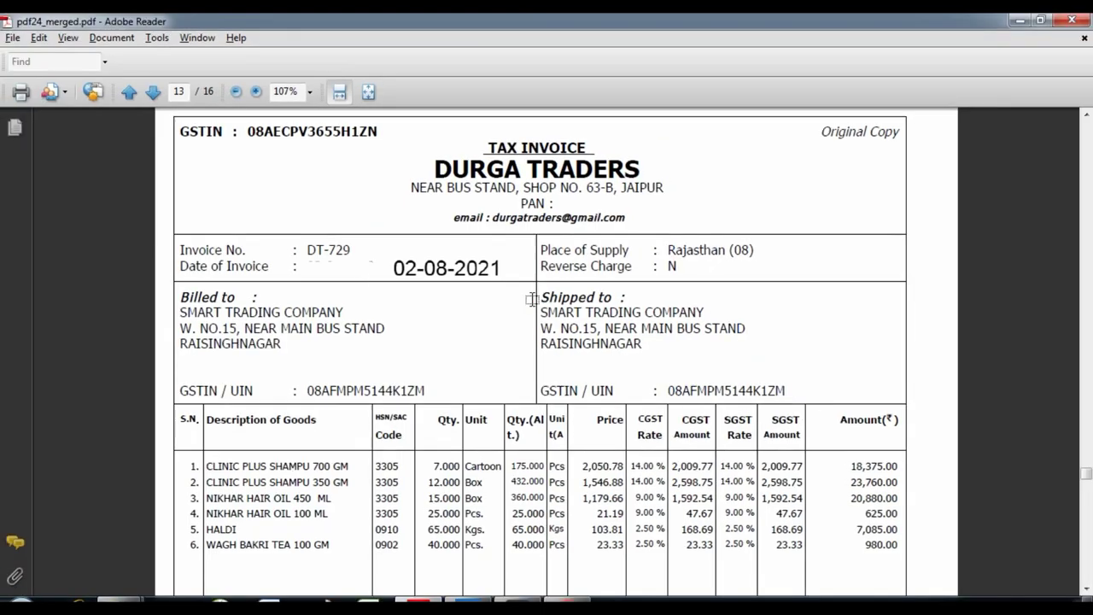
key(alt+Tab)
key(ctrl)
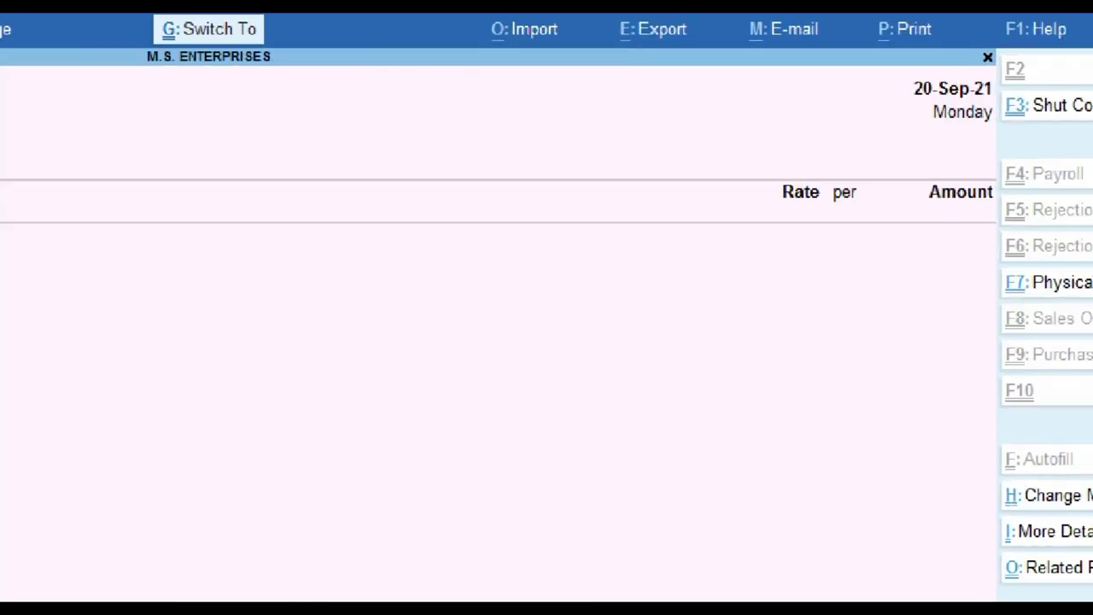
drag(880, 61, 1013, 129)
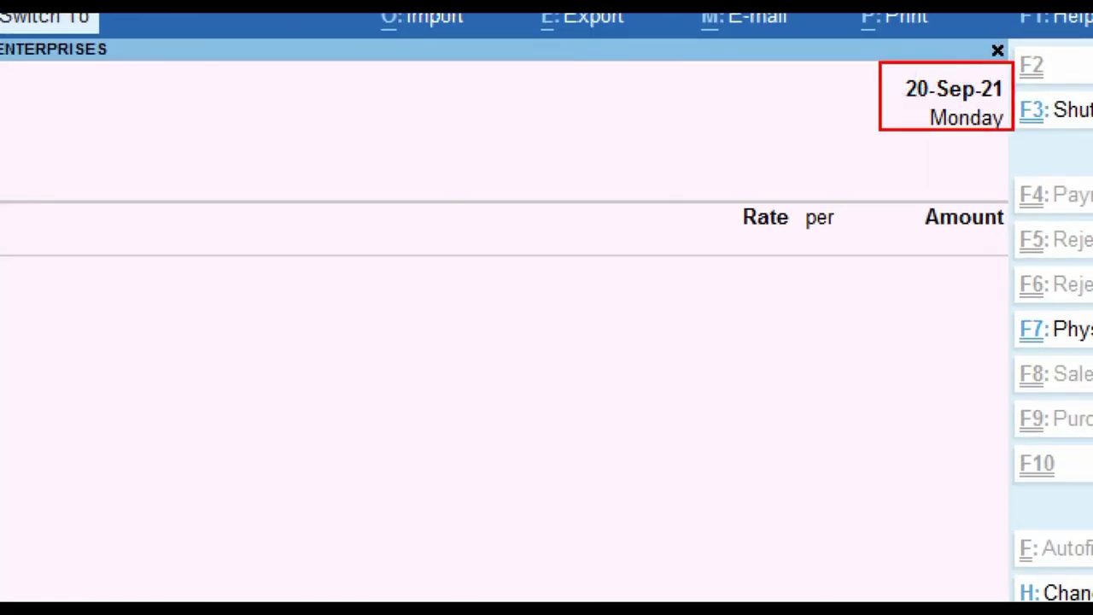
key(F2)
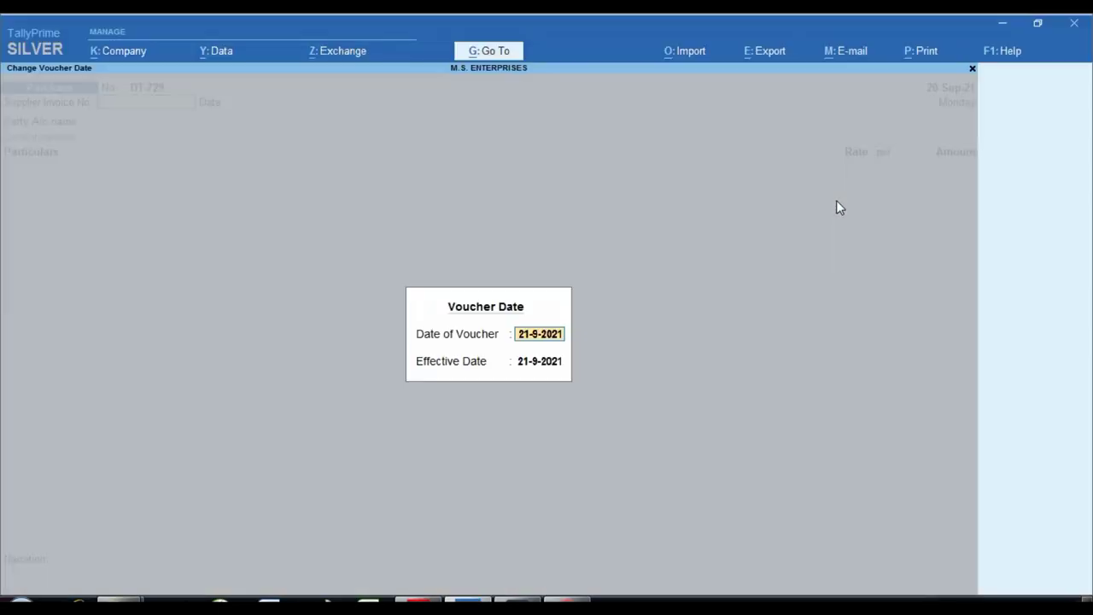
text(2-8-2021)
key(Return)
key(Return)
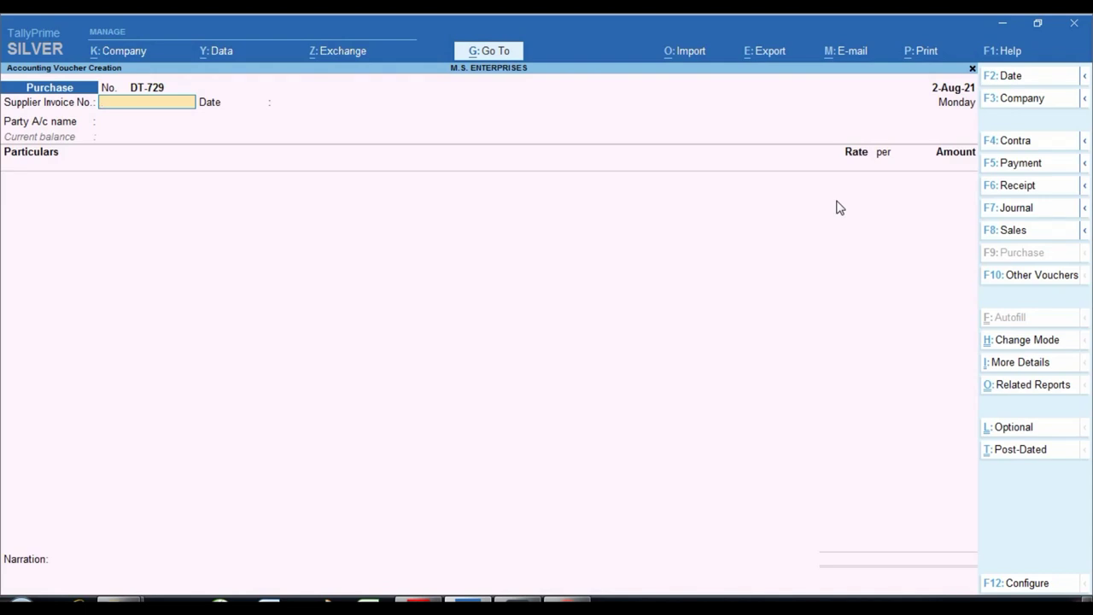
Enter DT-729 as the supplier invoice number and accept 2-Aug-21 as its date
text(DT-729)
key(Return)
key(Return)
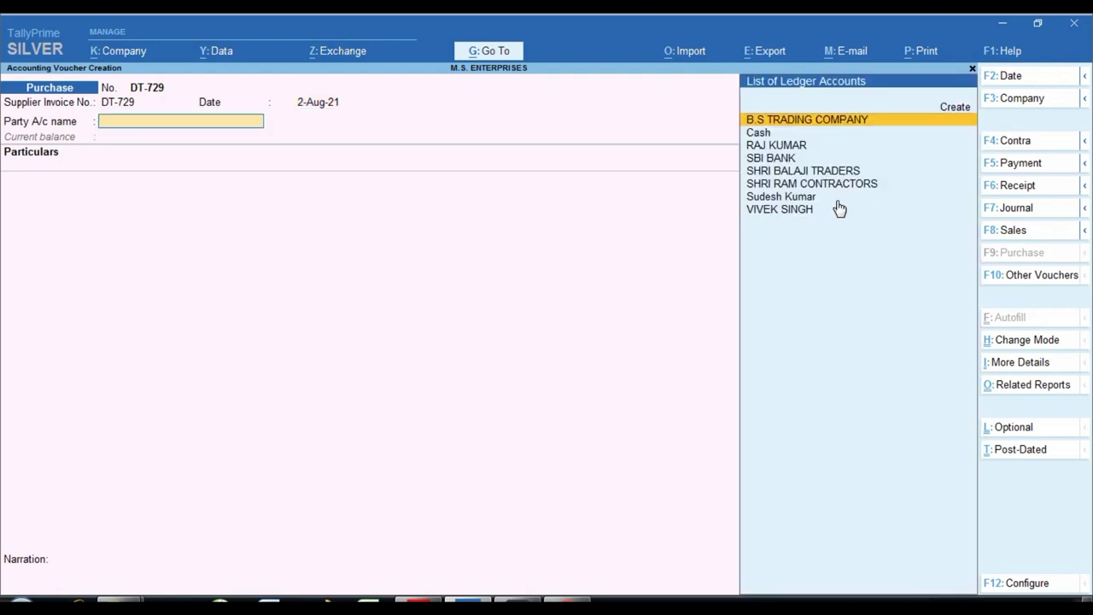
Check the supplier's name on the invoice and start a new party ledger named DURGA TRADERS without an alias
key(alt+Tab)
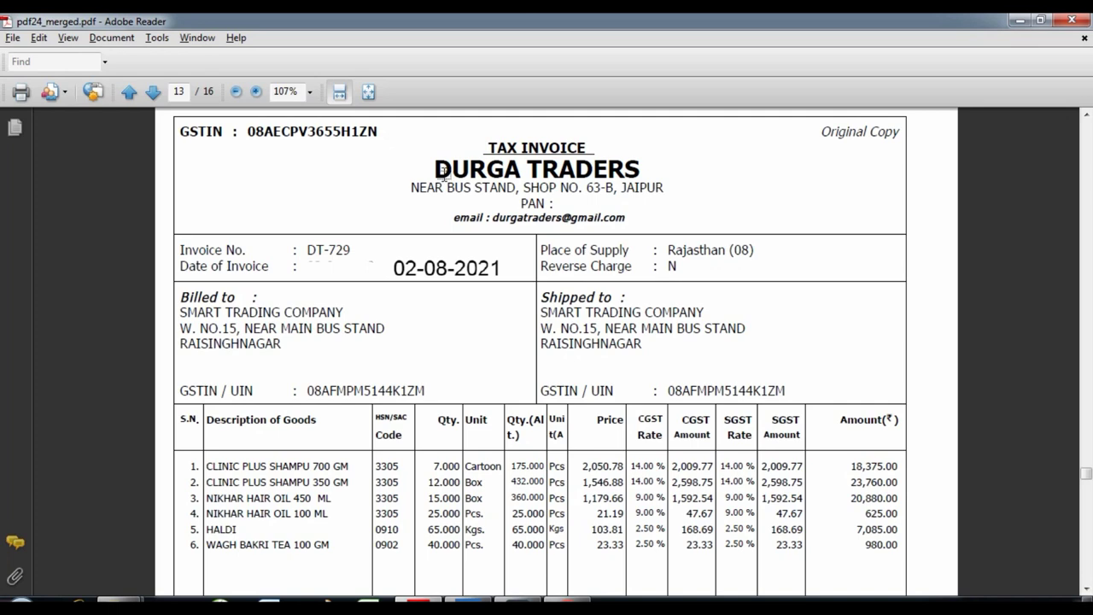
key(alt+Tab)
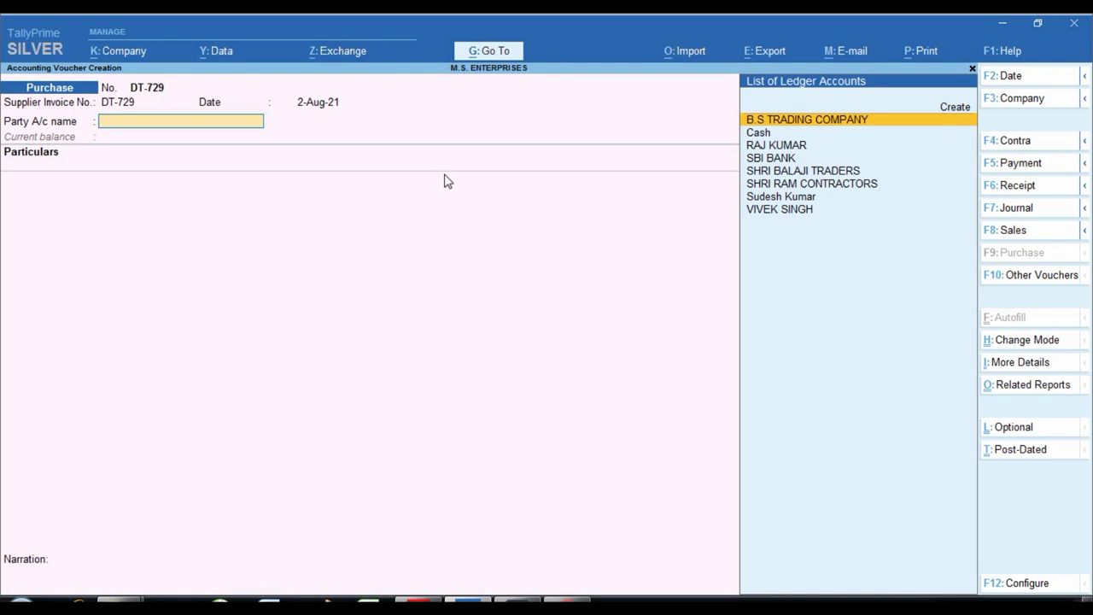
key(alt)
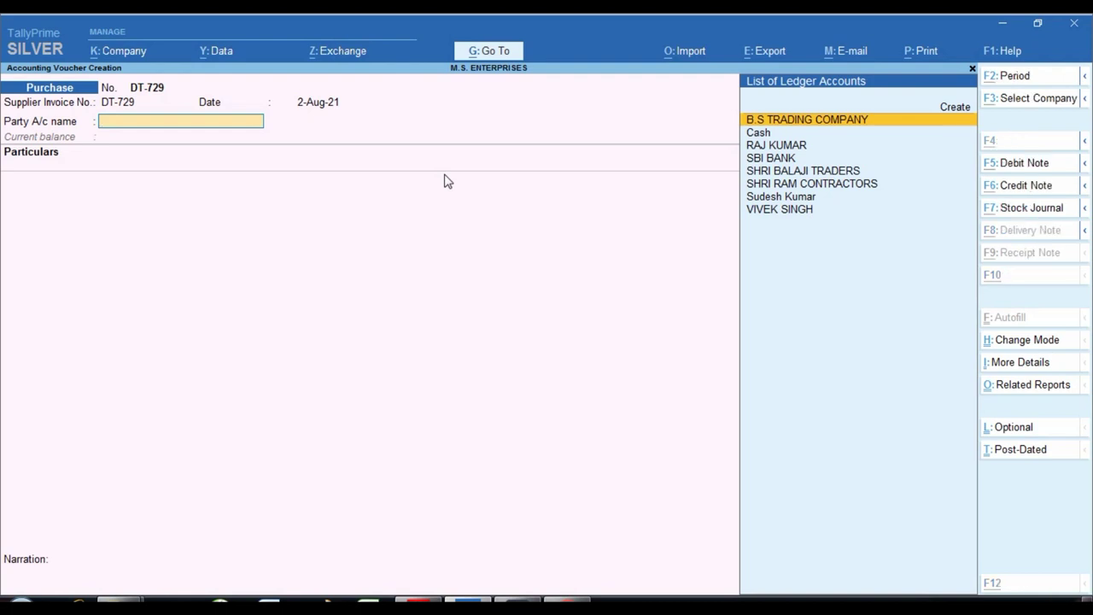
key(alt+c)
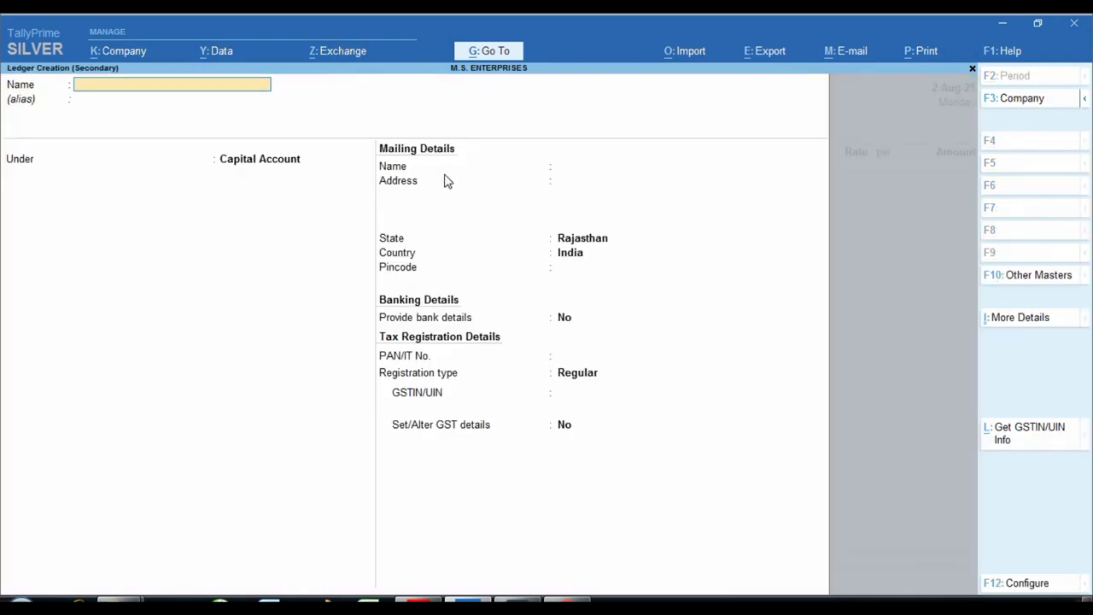
text(DURGA TRADERS)
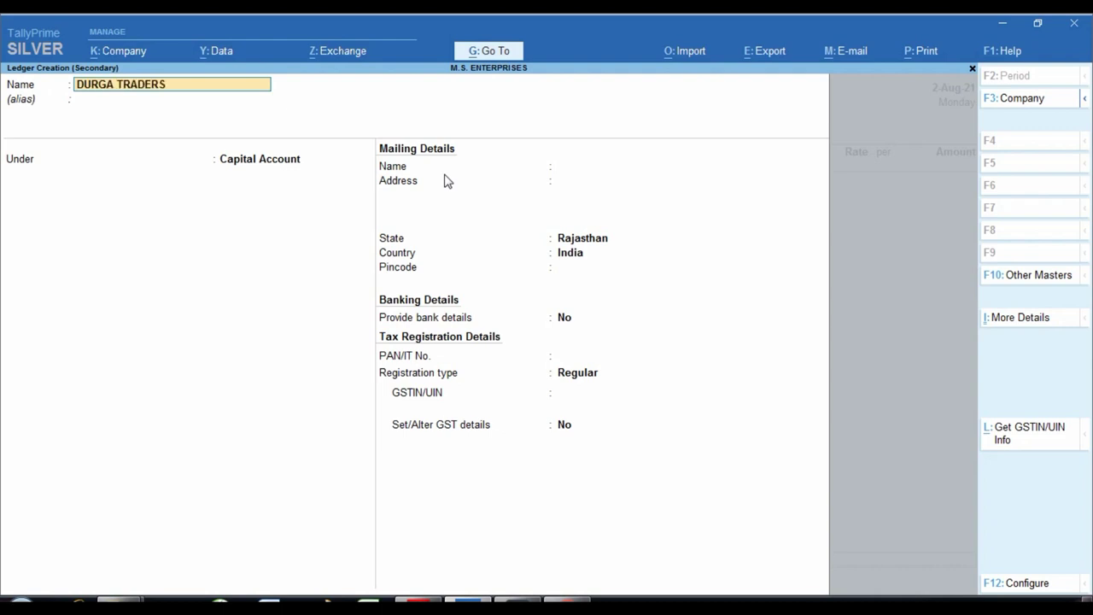
key(Return)
key(Return)
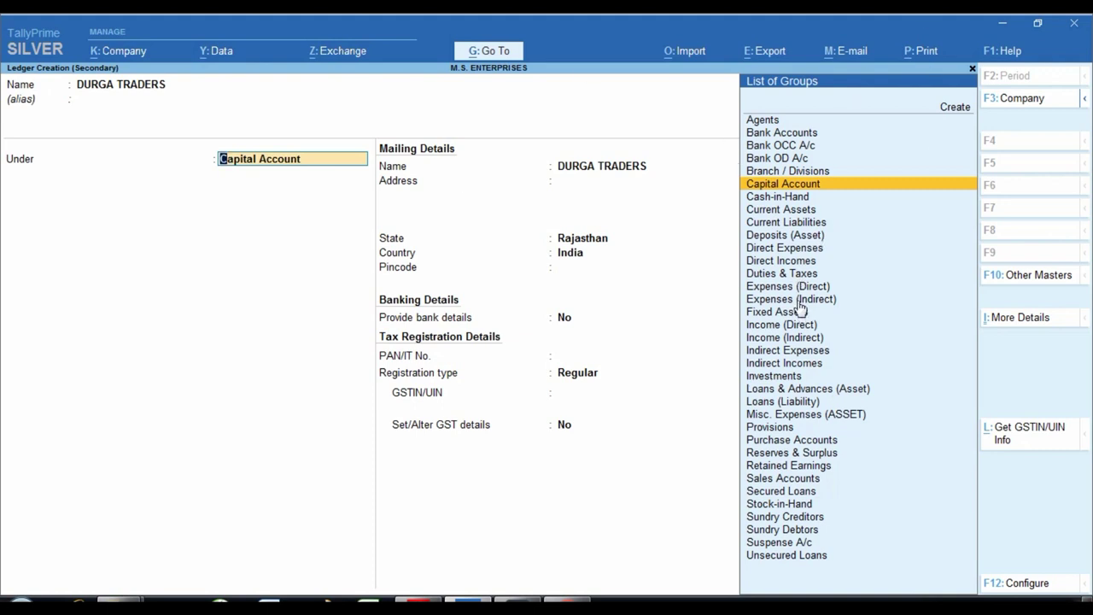
Place the DURGA TRADERS ledger under Sundry Creditors and accept the default bill-by-bill, credit and broker settings
key(ctrl)
text(SUND)
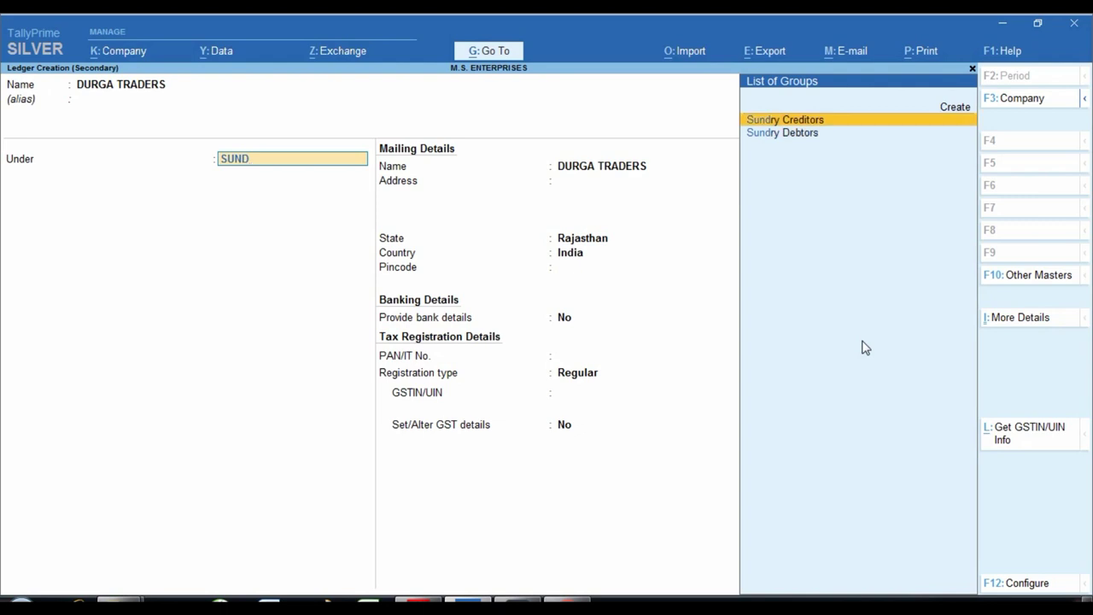
key(Return)
key(Return)
key(Return)
key(Return)
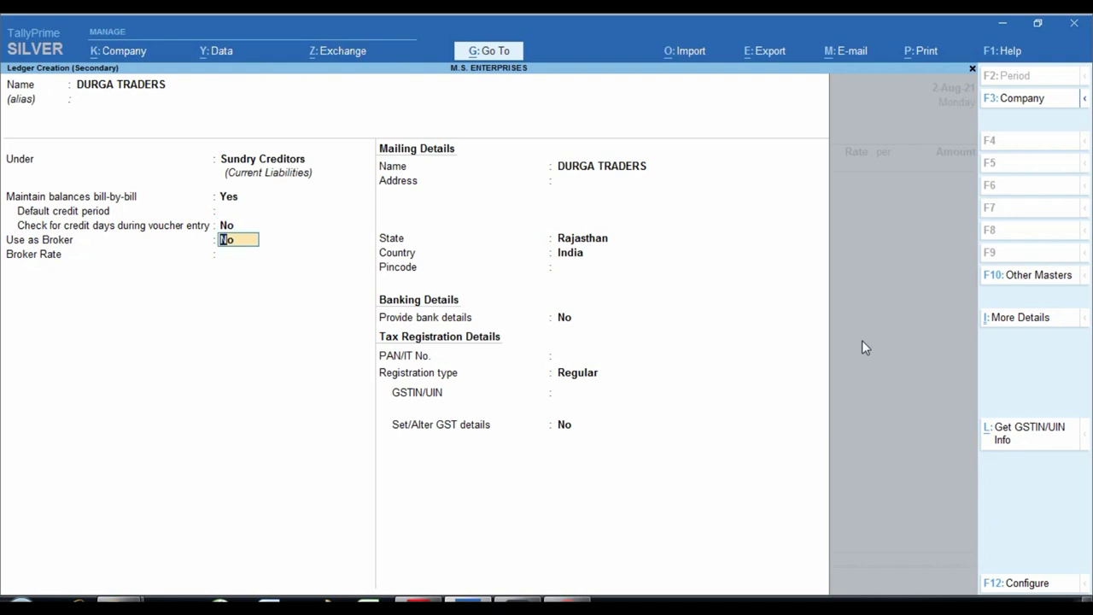
key(Return)
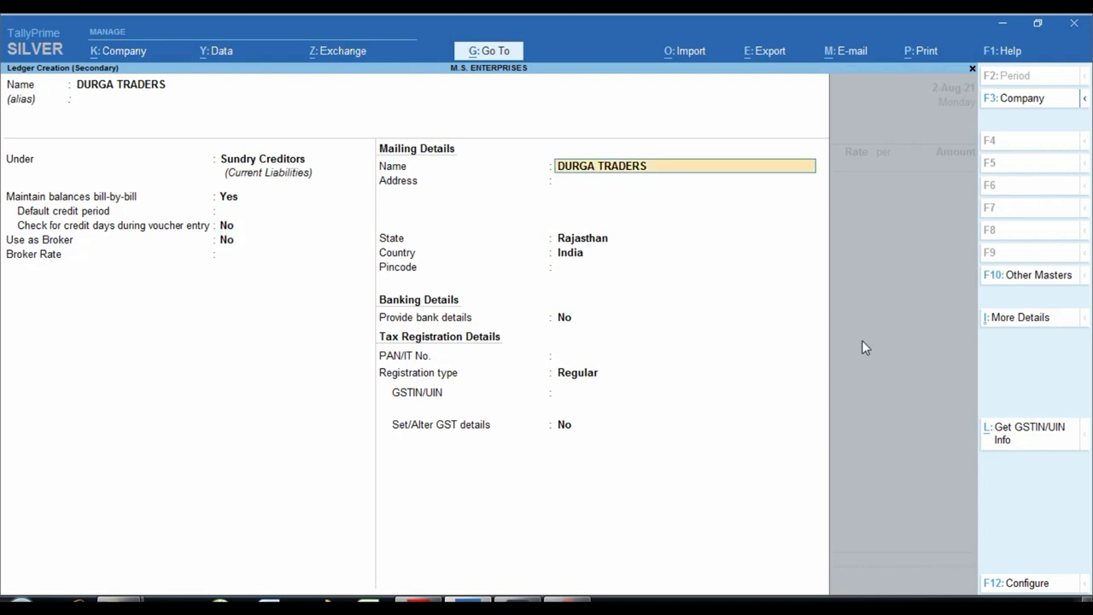
Copy the supplier's address from the PDF invoice into the mailing address of the DURGA TRADERS ledger
key(Return)
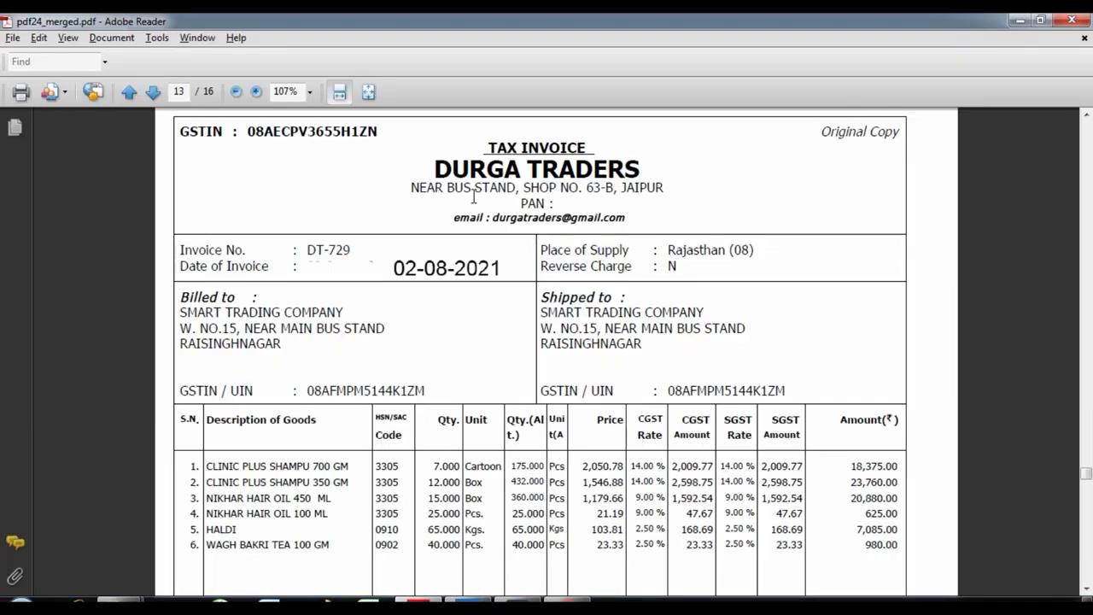
triple_click(412, 188)
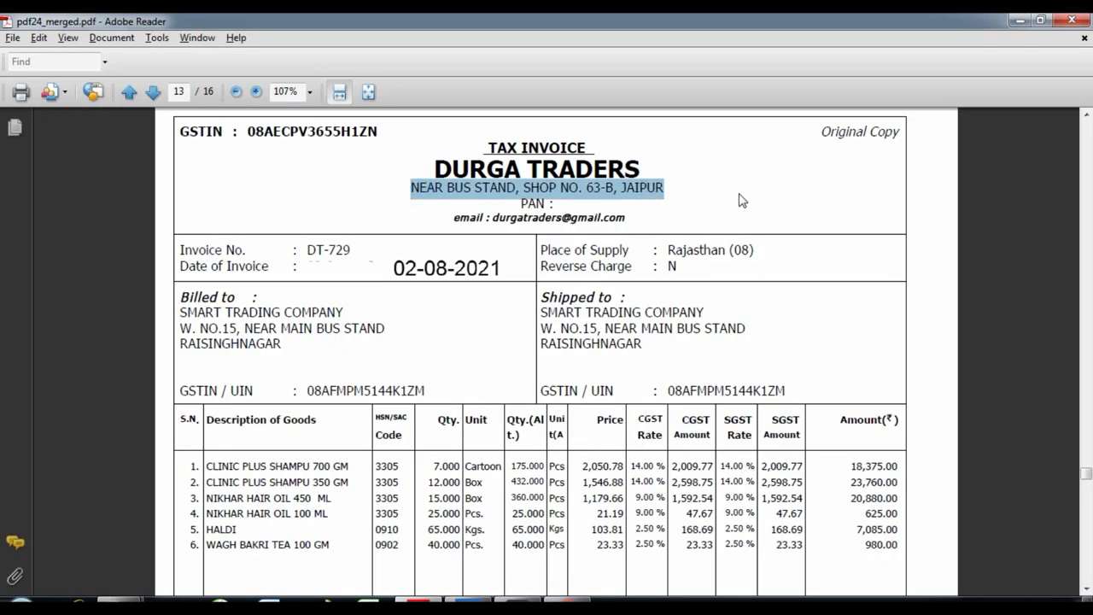
key(ctrl+c)
key(alt+Tab)
key(ctrl+v)
key(Return)
key(Return)
key(Return)
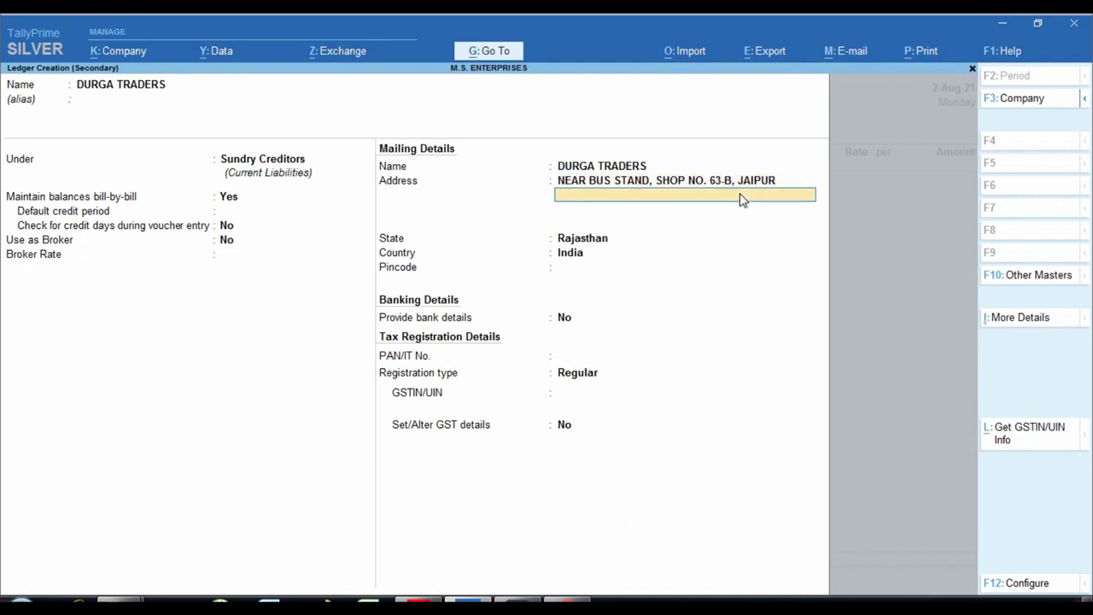
Accept the remaining ledger defaults with registration type Regular and no GSTIN, and save DURGA TRADERS as the voucher's party
key(Return)
key(Return)
key(Return)
key(Return)
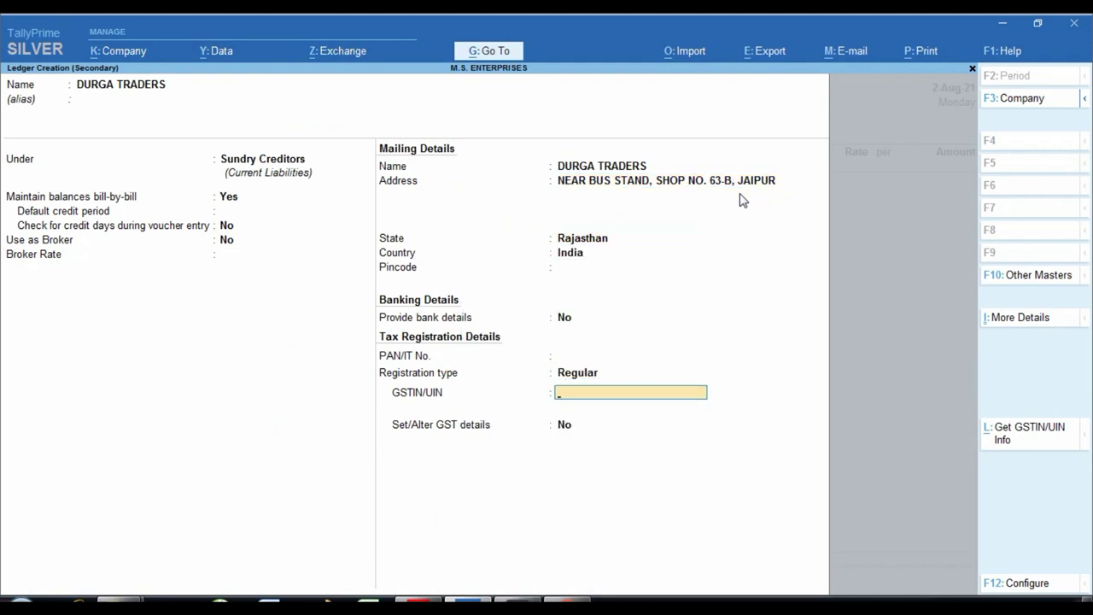
key(Return)
key(Return)
key(Return)
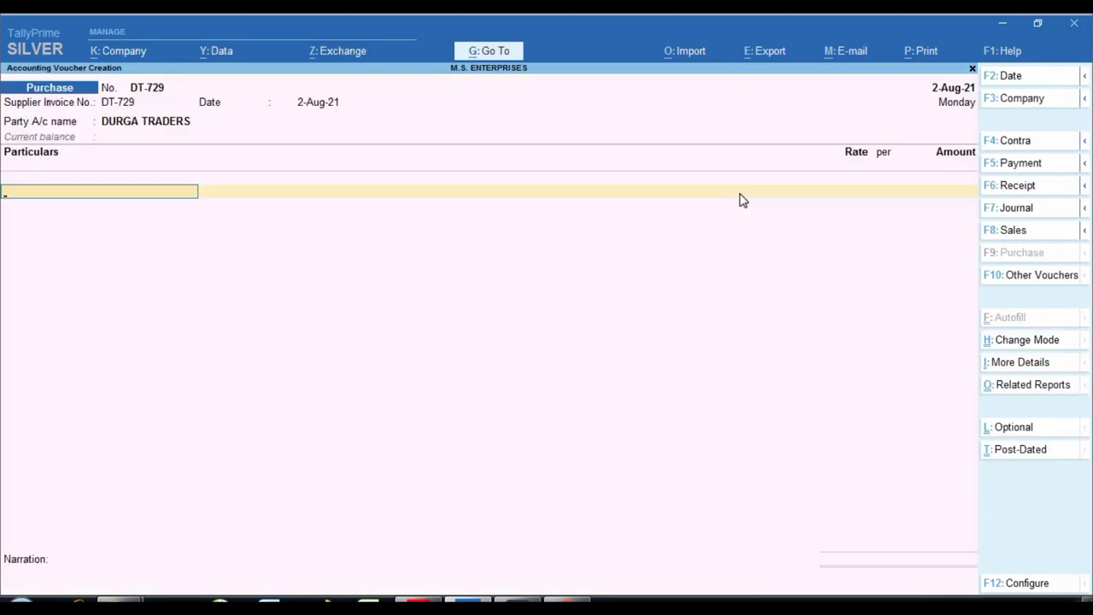
Change the Purchase voucher to item invoice mode after checking the invoice's goods, and accept the header details up to the item line
key(alt+Tab)
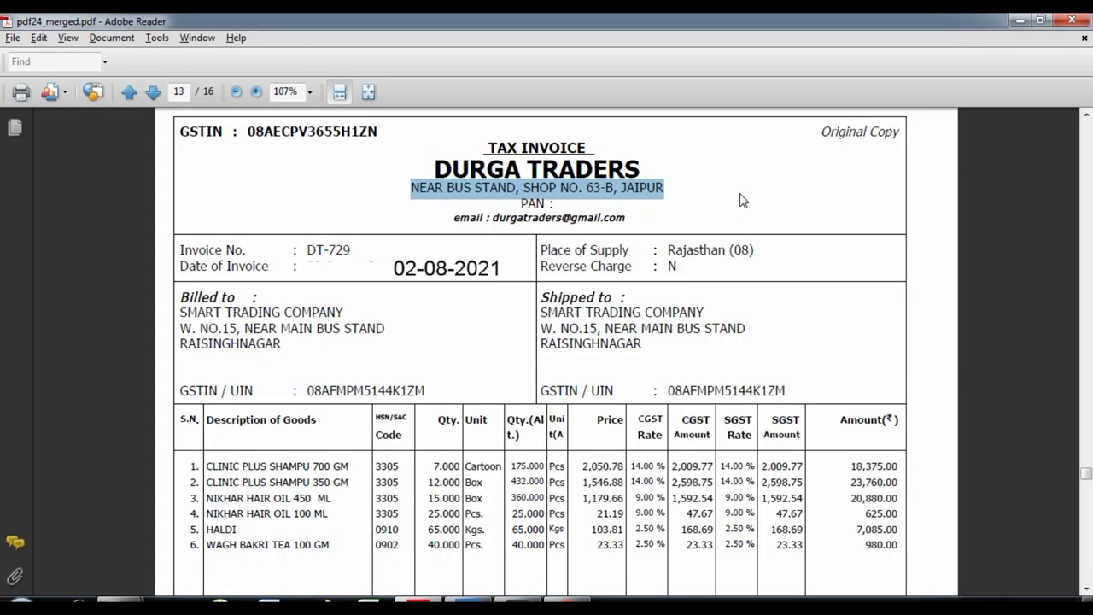
key(alt+Tab)
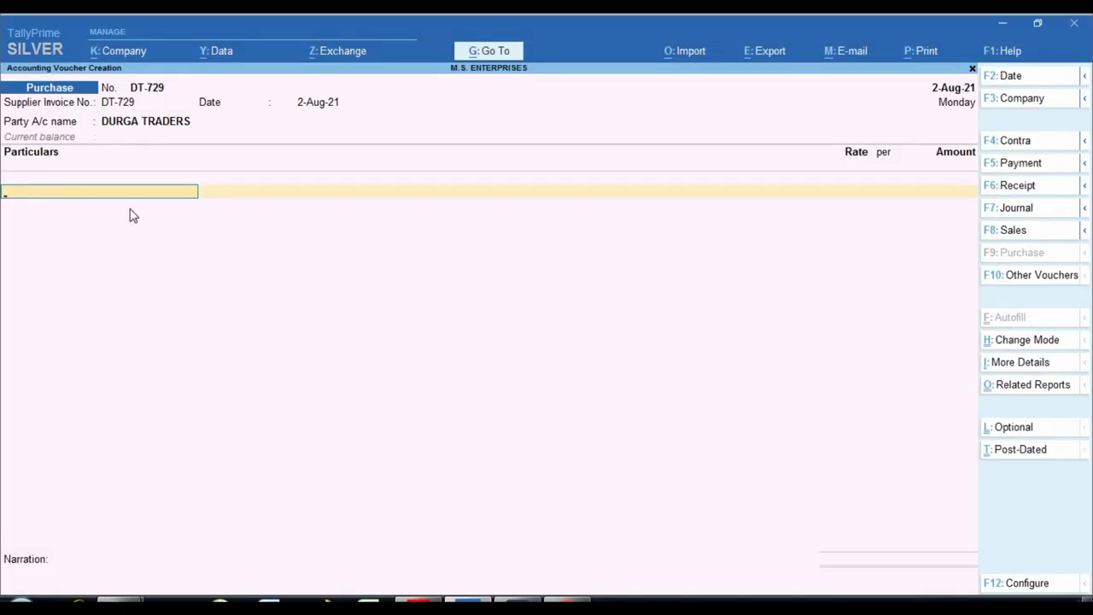
click(1045, 341)
key(Up)
key(Return)
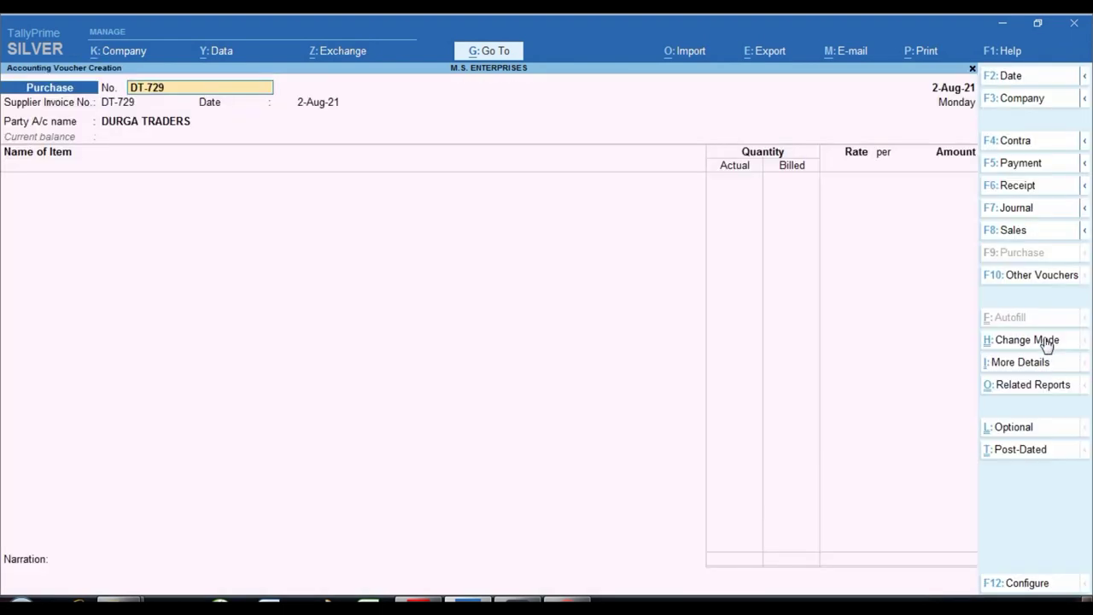
key(Return)
key(Return)
key(Return)
key(Return)
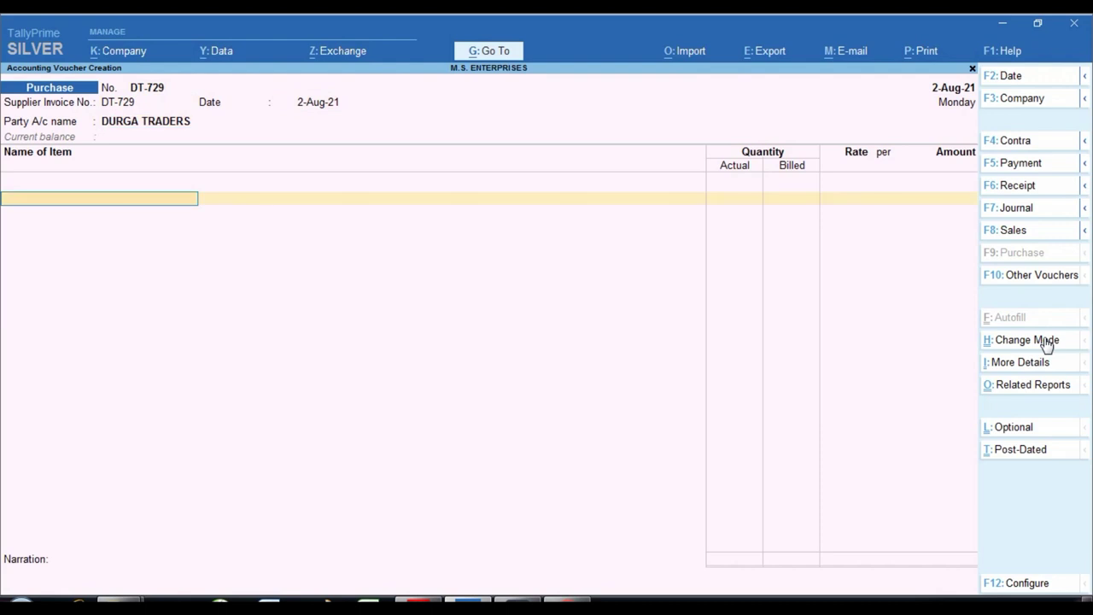
Choose the stock item Keyboard With Wire for the first line of the Purchase voucher
text(F)
key(BackSpace)
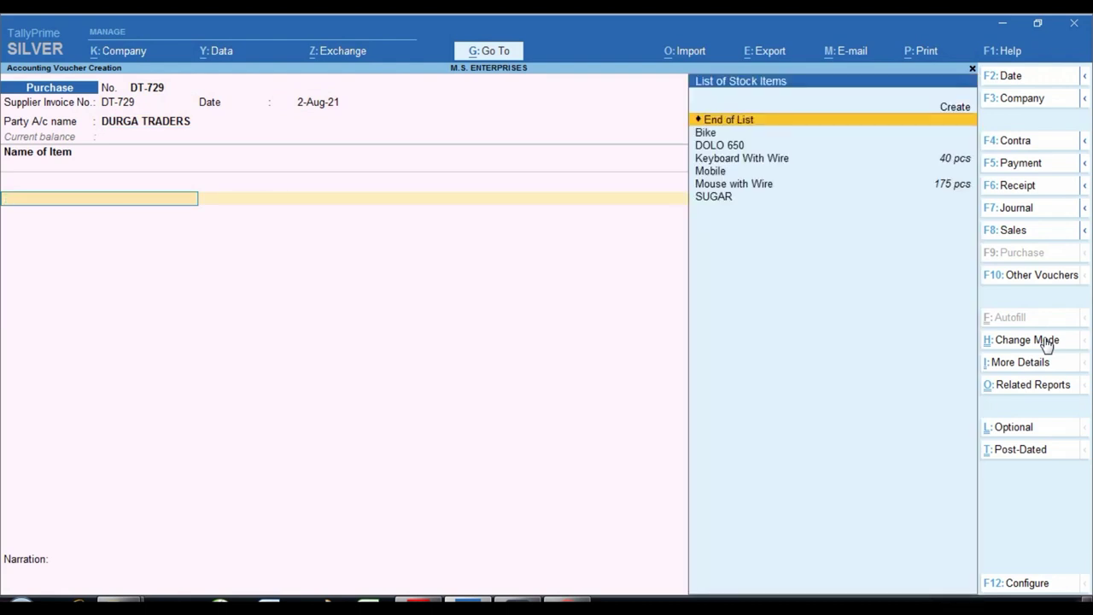
key(Down)
key(Down)
key(Down)
key(Return)
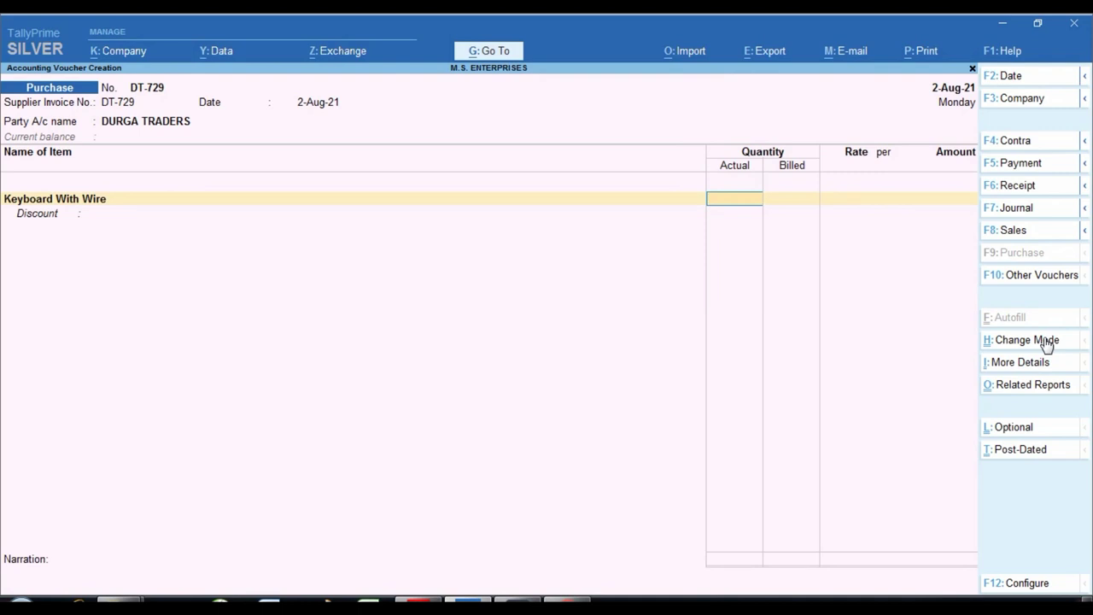
Enter 5 pcs at a rate of 10 for Keyboard With Wire and allocate it to the Com Parts Gst 18% Purch (Local) ledger
text(5)
key(Return)
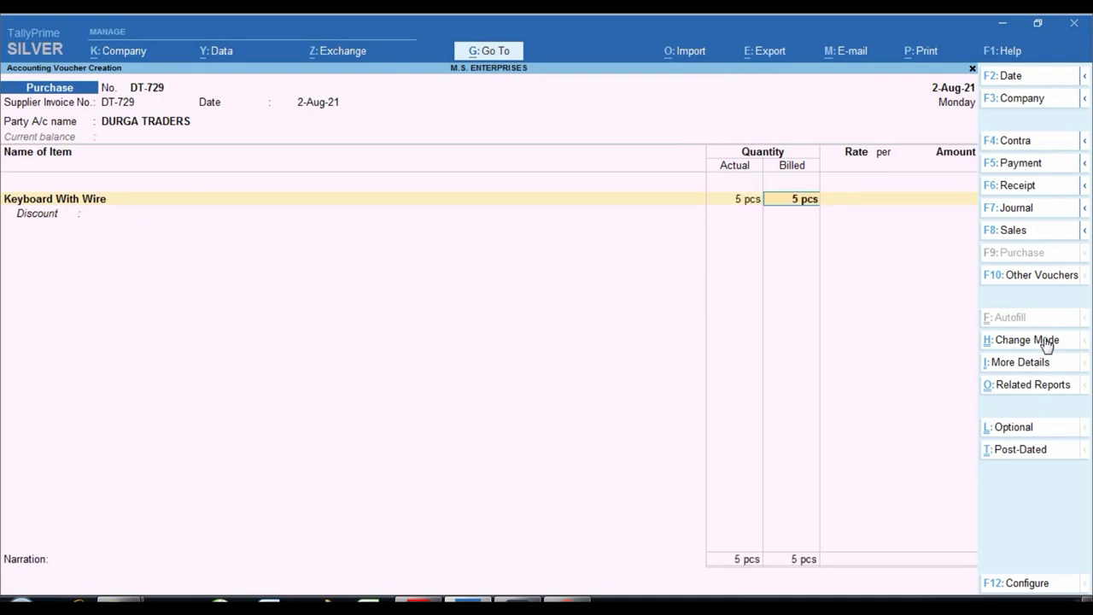
key(Return)
text(10)
key(Return)
key(Return)
key(Return)
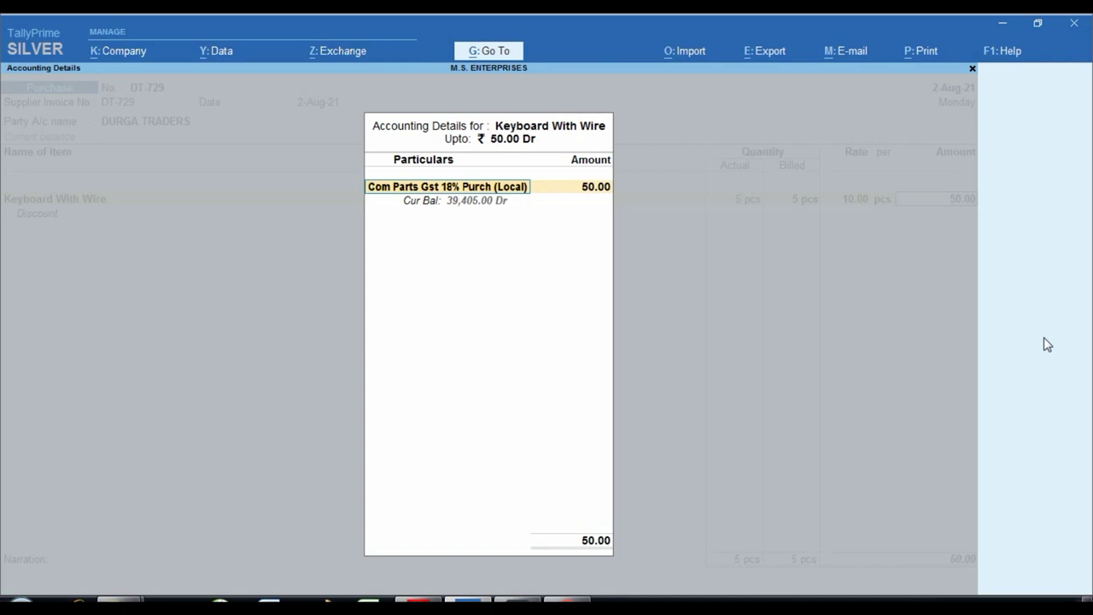
key(Return)
key(Return)
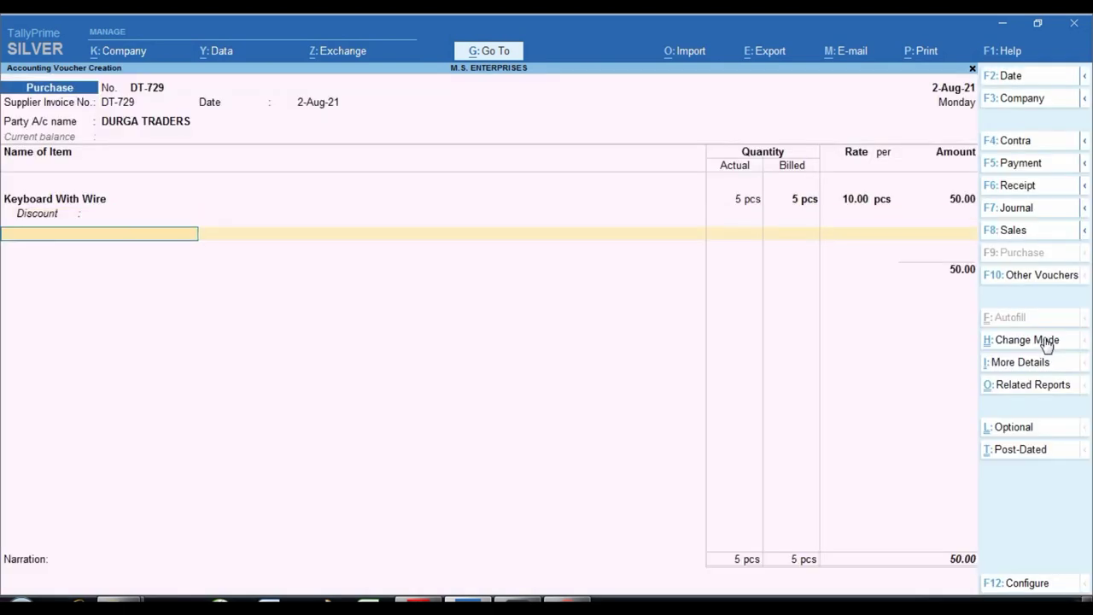
Add the Cgst Tax and Sgst Tax ledgers below the item with their calculated amounts
text(CG)
key(Return)
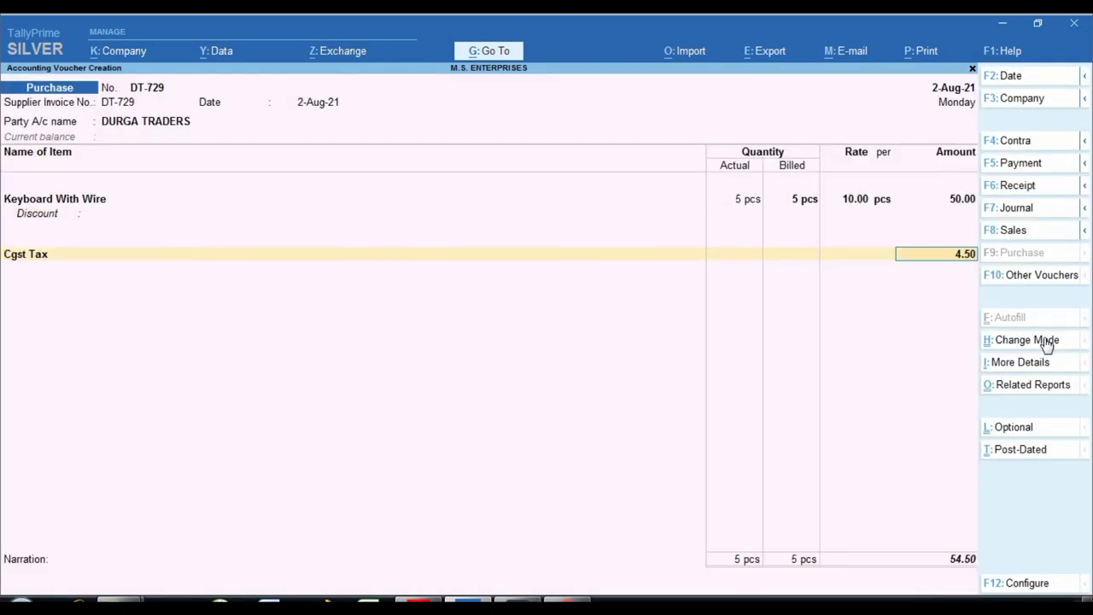
key(Return)
text(SG)
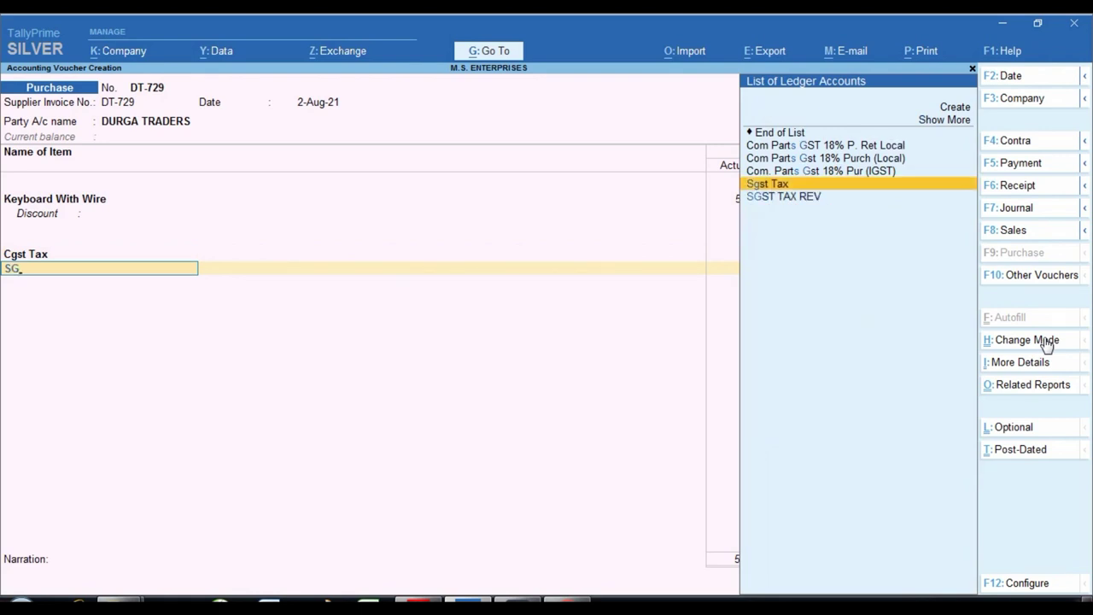
key(Return)
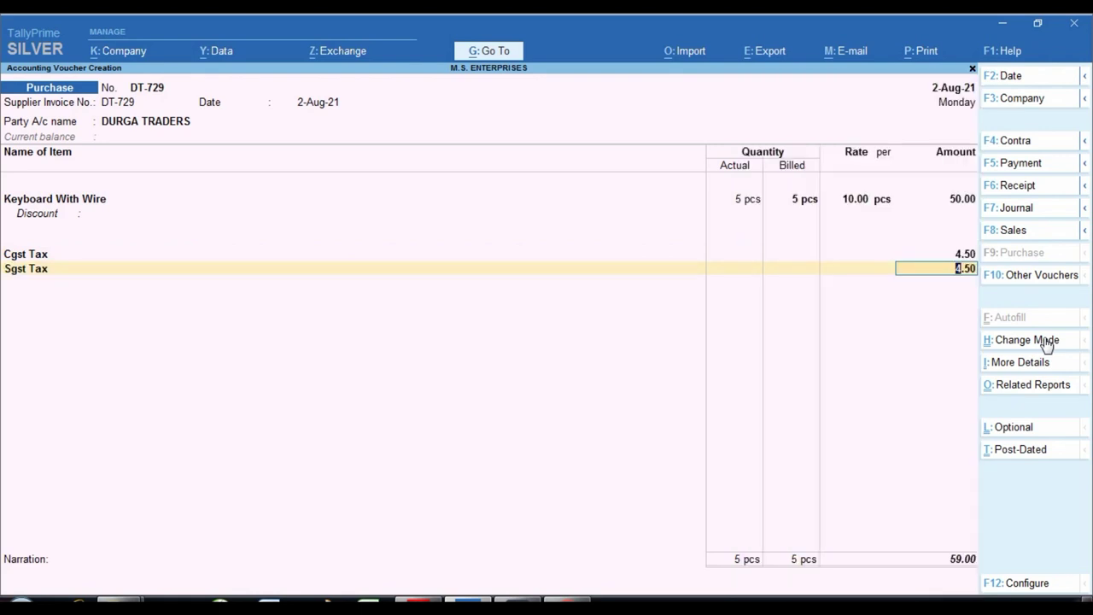